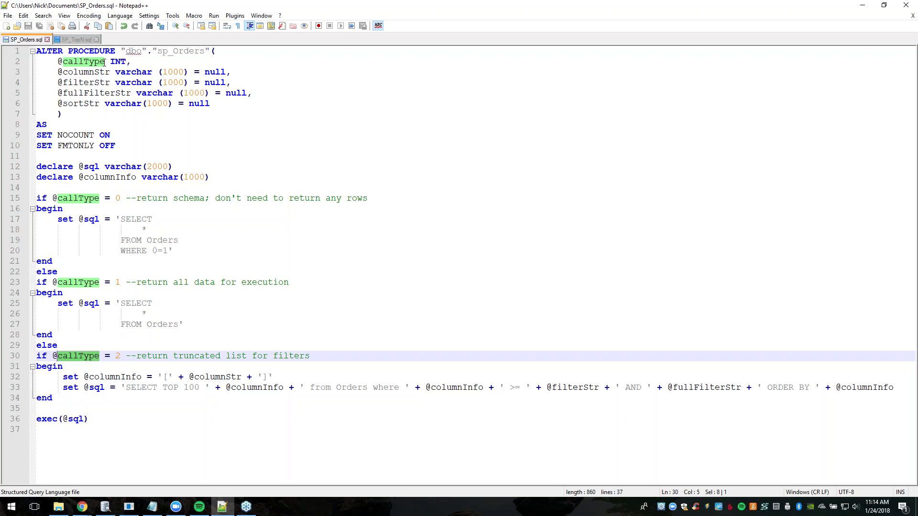
Examine the callType 0, 1 and 2 branches of the sp_Orders procedure in SP_Orders.sql.
double_click(58, 198)
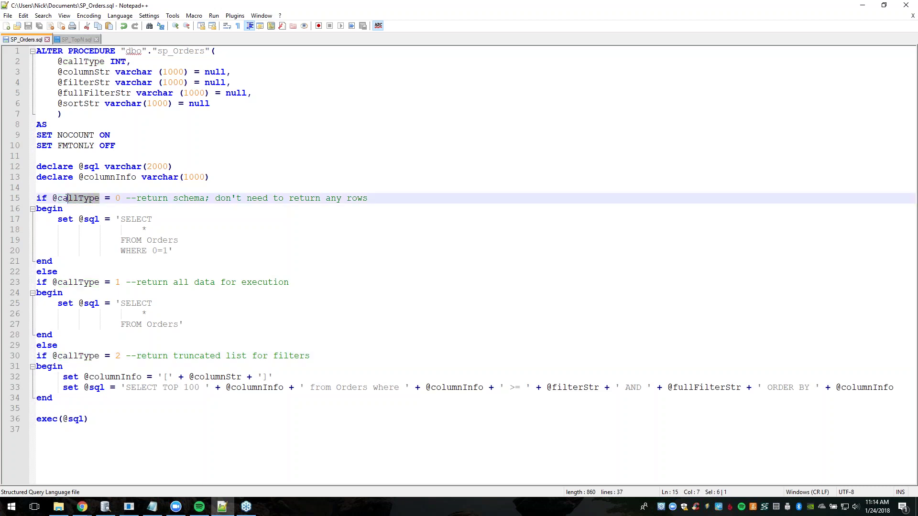
click(123, 199)
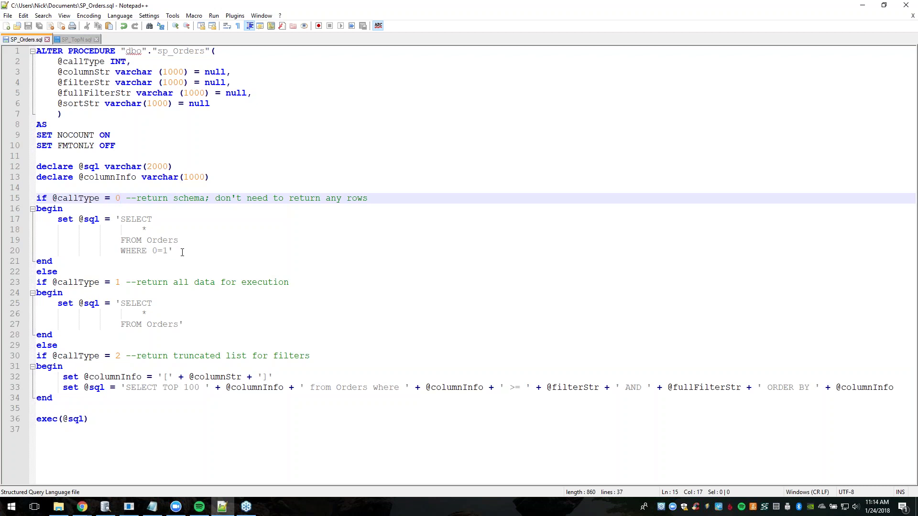
click(190, 324)
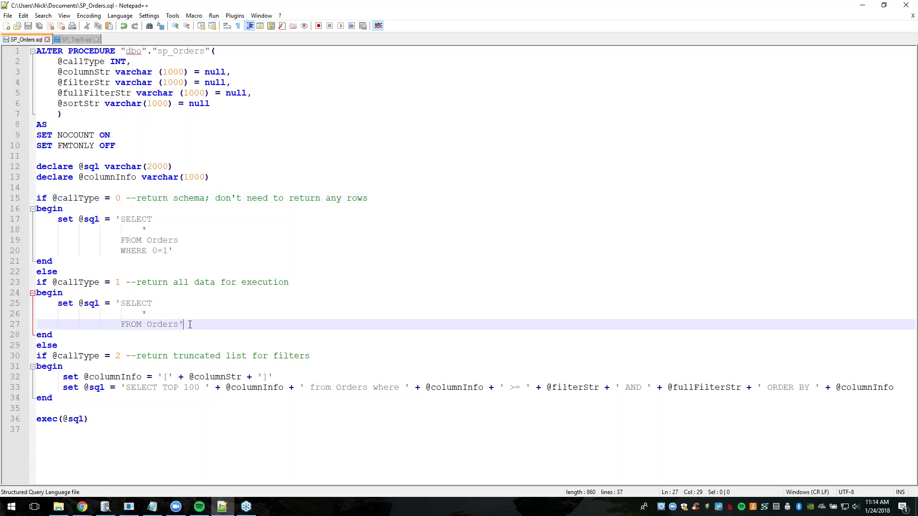
click(126, 355)
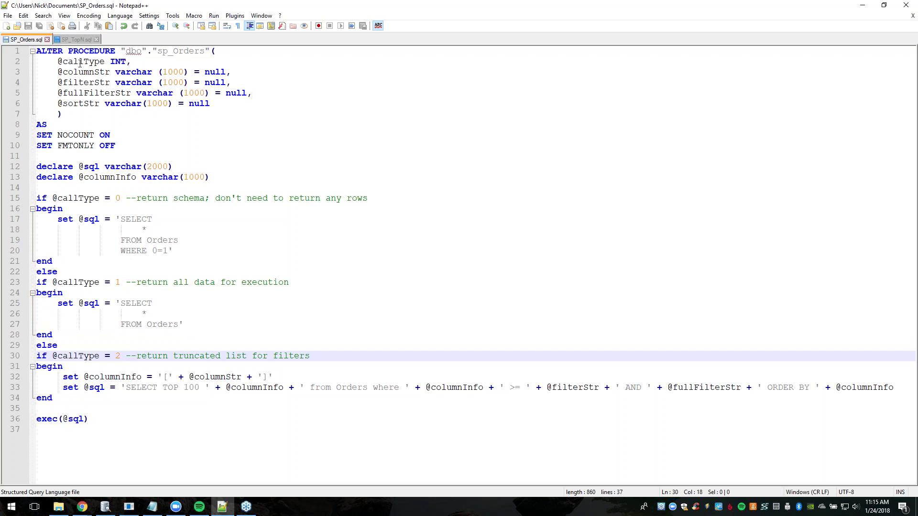
Switch to the Exago Admin Console in the browser and review the parameter names in Programmable Object Settings.
click(860, 8)
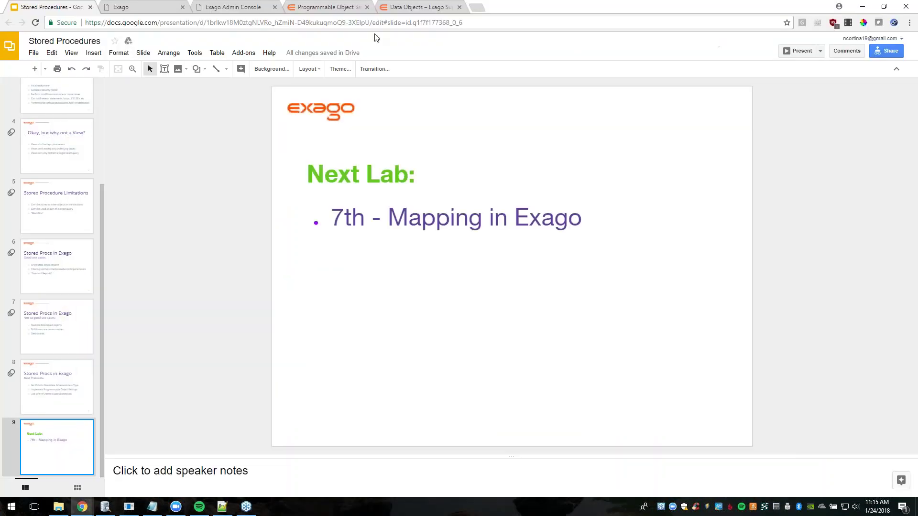
click(217, 8)
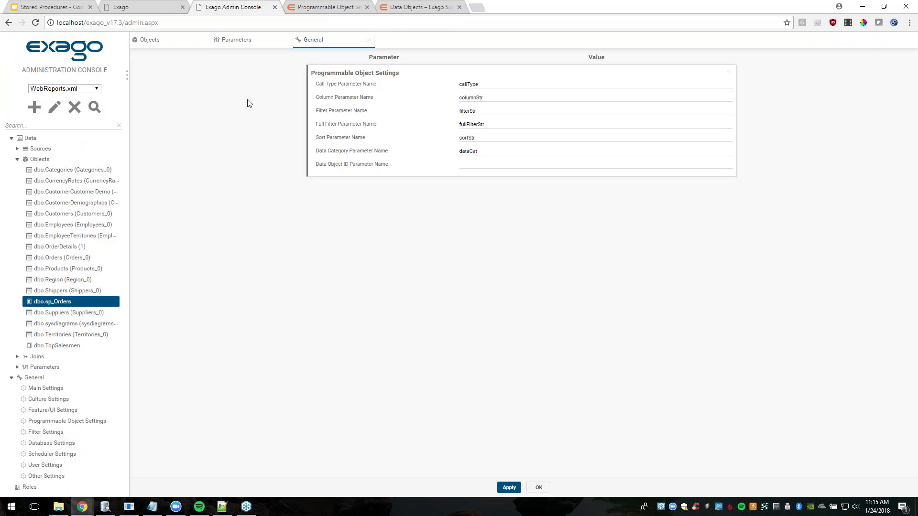
scroll(62, 337, down, 1)
click(61, 365)
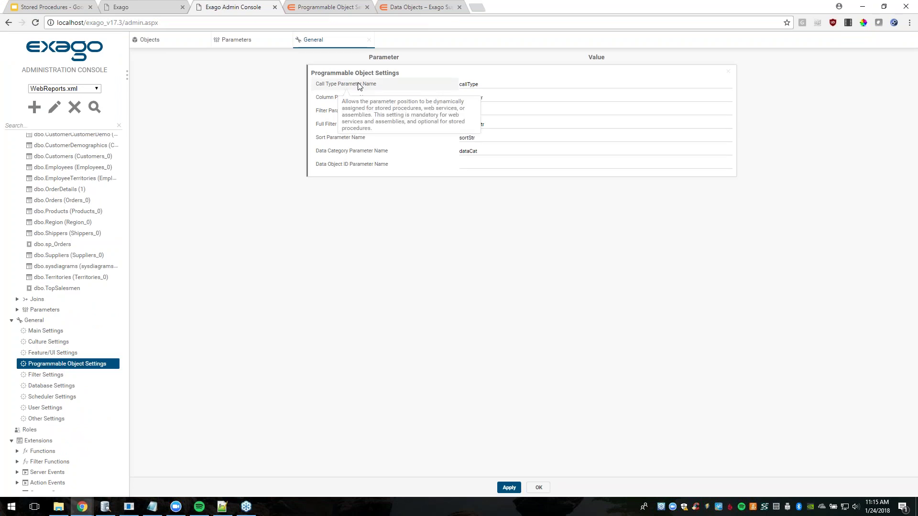
mouse_move(364, 99)
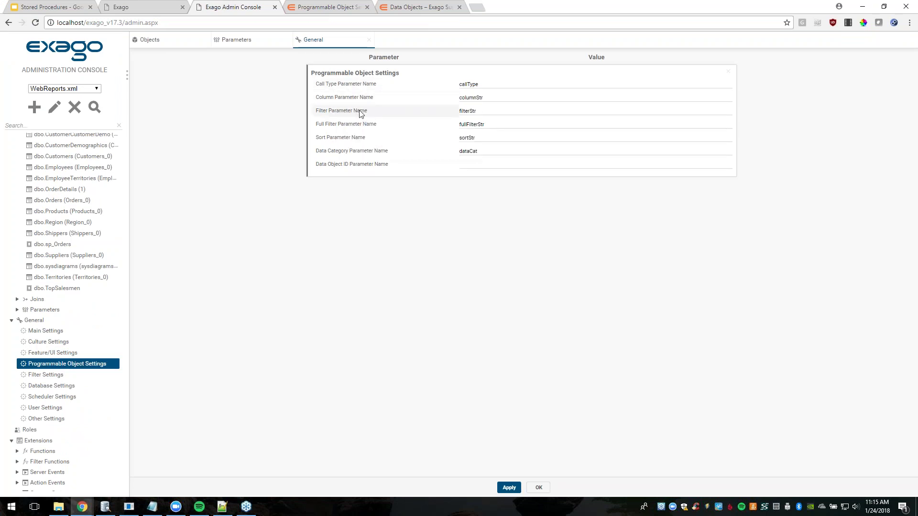
click(484, 87)
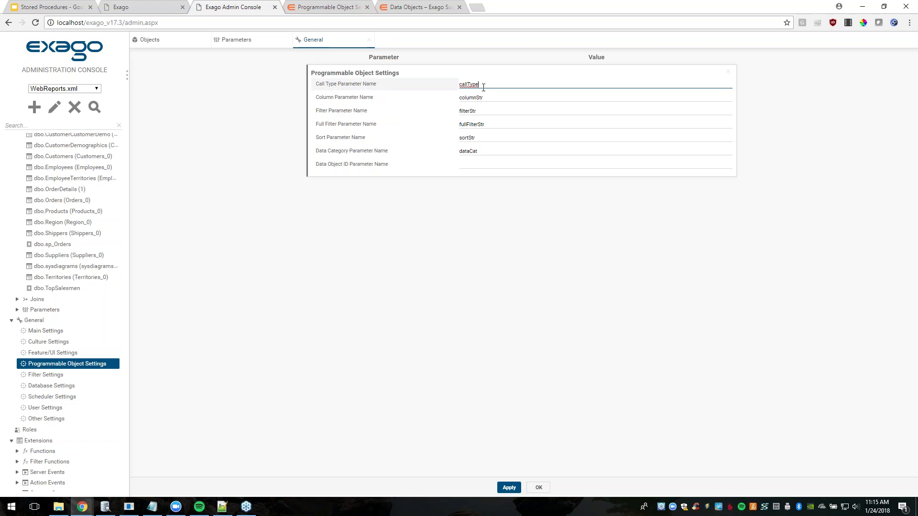
key(Tab)
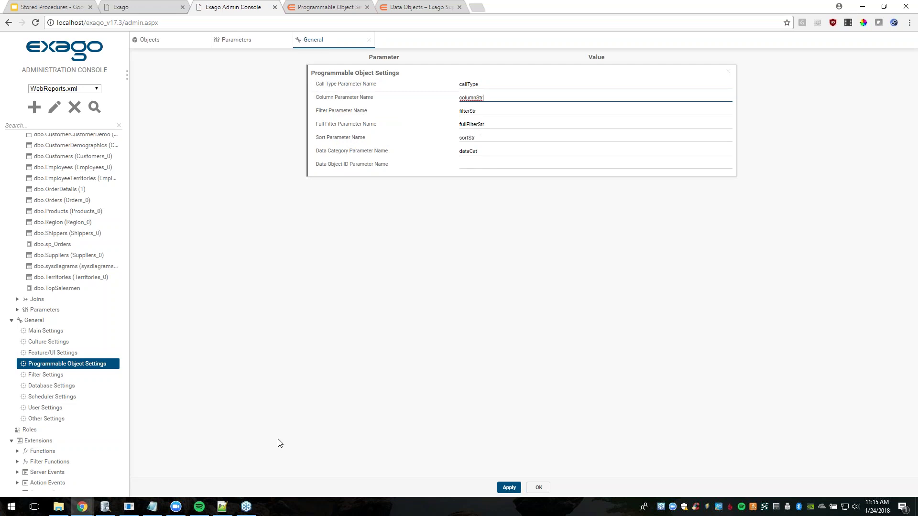
Bring up SP_Orders.sql in Notepad++ as a smaller window beneath the parameter names, and return to the Call Type Parameter Name setting.
click(222, 506)
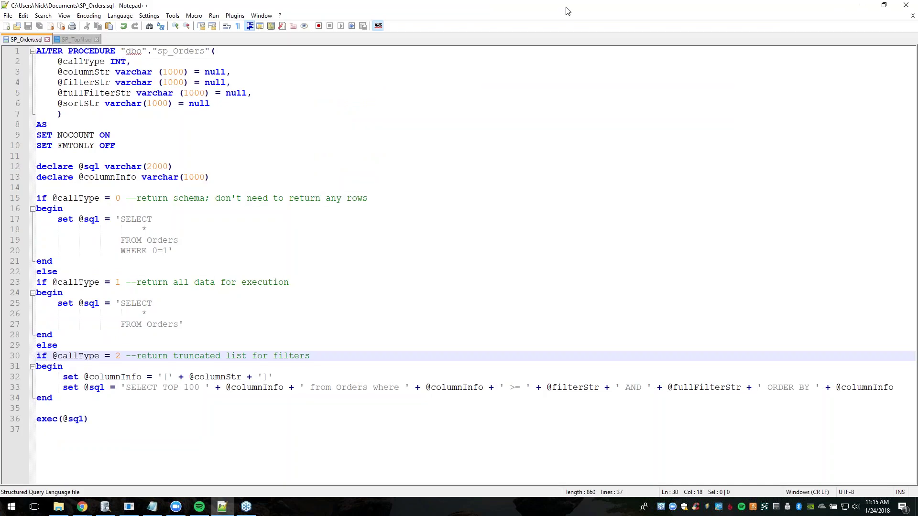
click(882, 7)
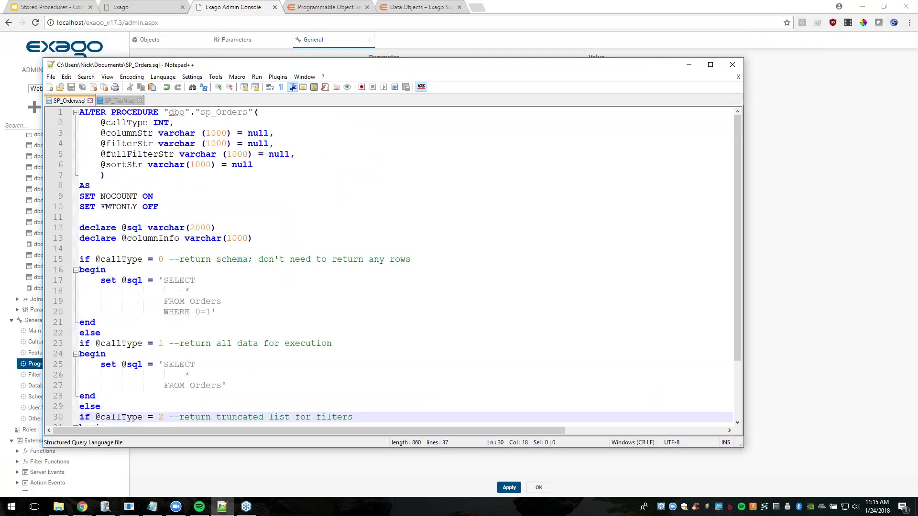
drag(564, 59, 667, 151)
click(493, 83)
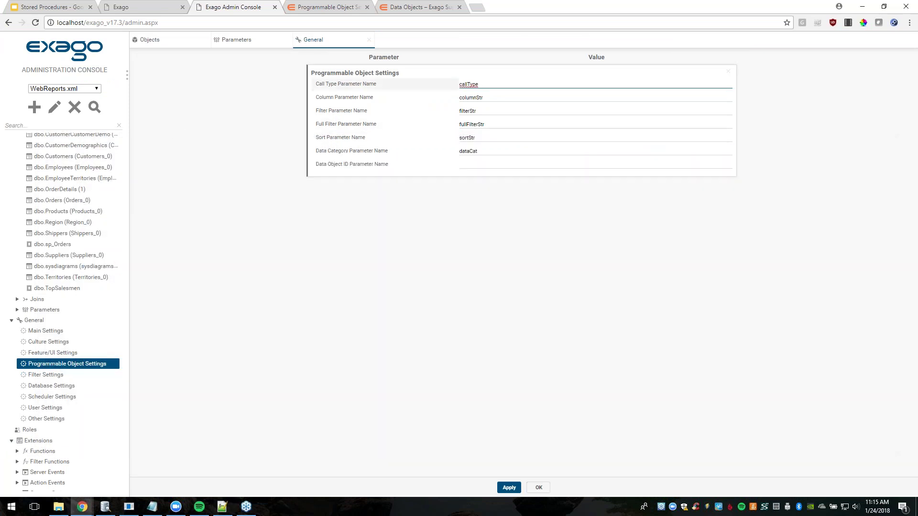
Switch back to Notepad++ and read through the sp_Orders code from its parameters to the callType = 2 branch.
click(222, 507)
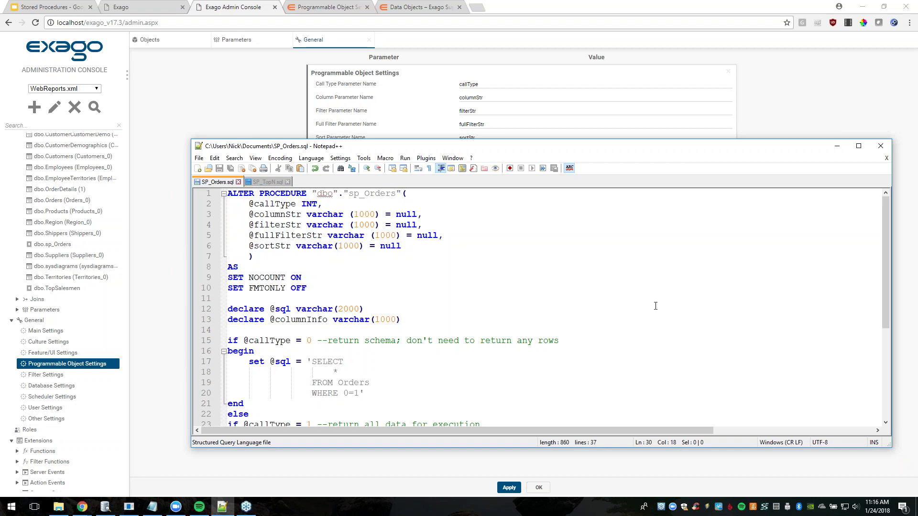
scroll(655, 306, down, 2)
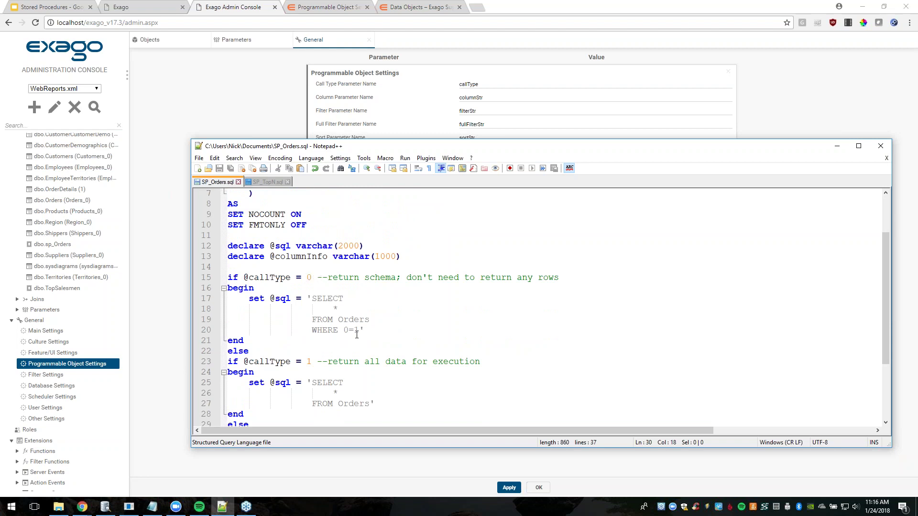
scroll(564, 307, down, 2)
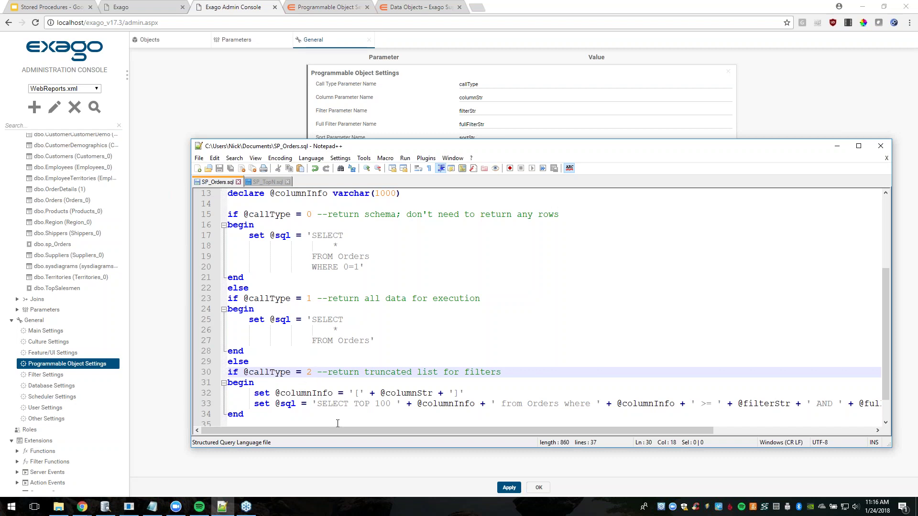
scroll(475, 328, up, 2)
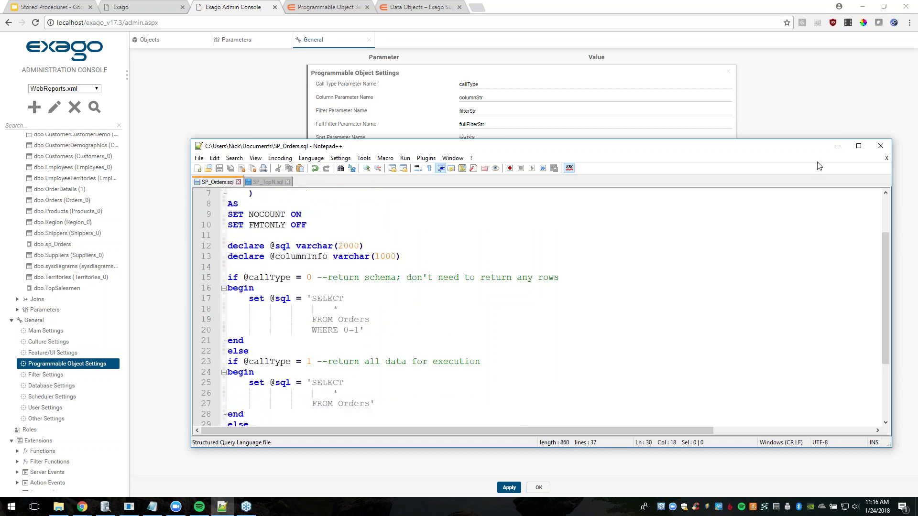
Minimize Notepad++ and read the parameter descriptions in the Programmable Object Settings support article.
click(836, 146)
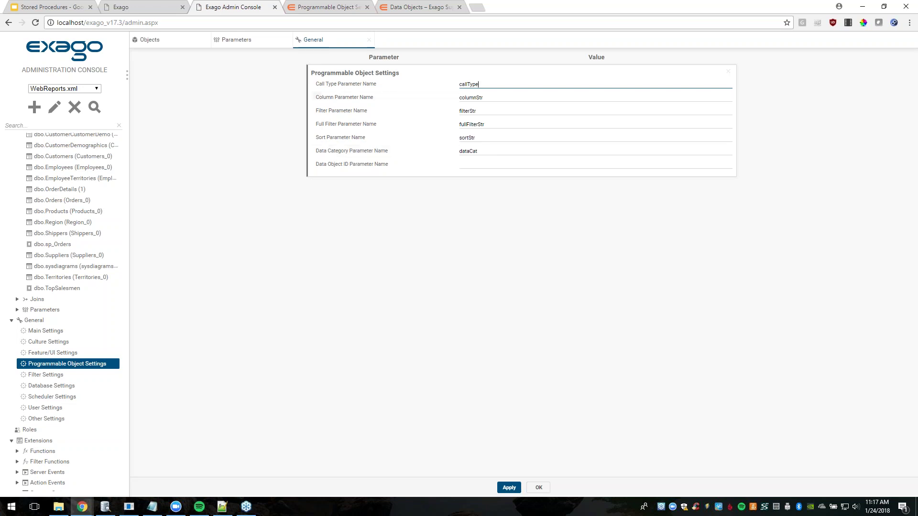
click(319, 9)
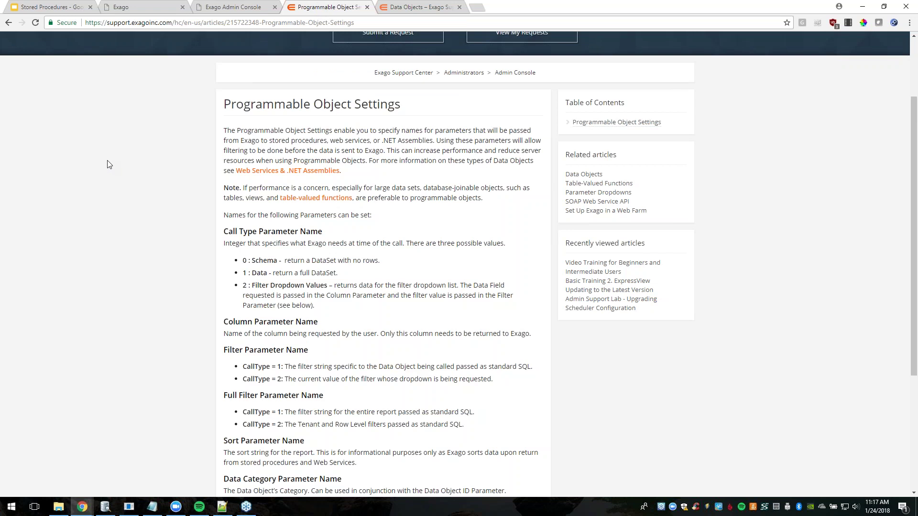
scroll(110, 166, down, 1)
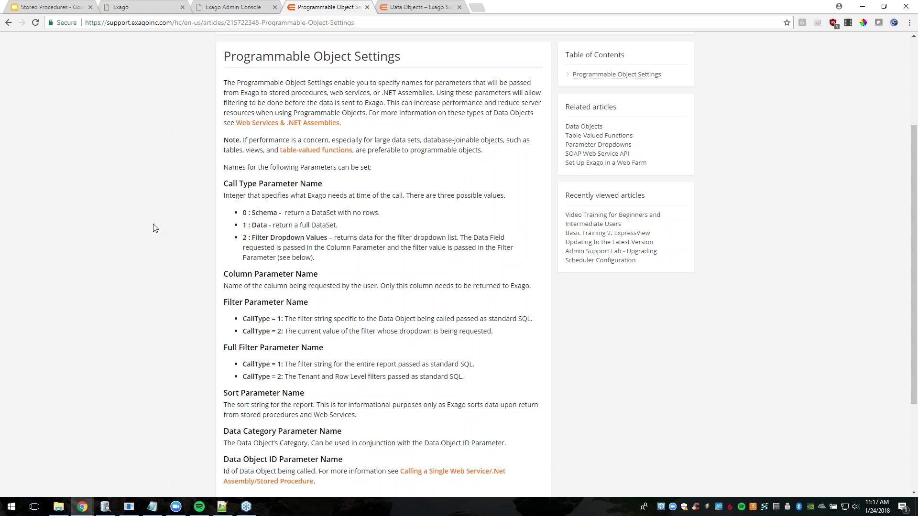
Start a new ExpressView in Exago and compare the fields of the sp_Orders and Orders data objects.
click(141, 7)
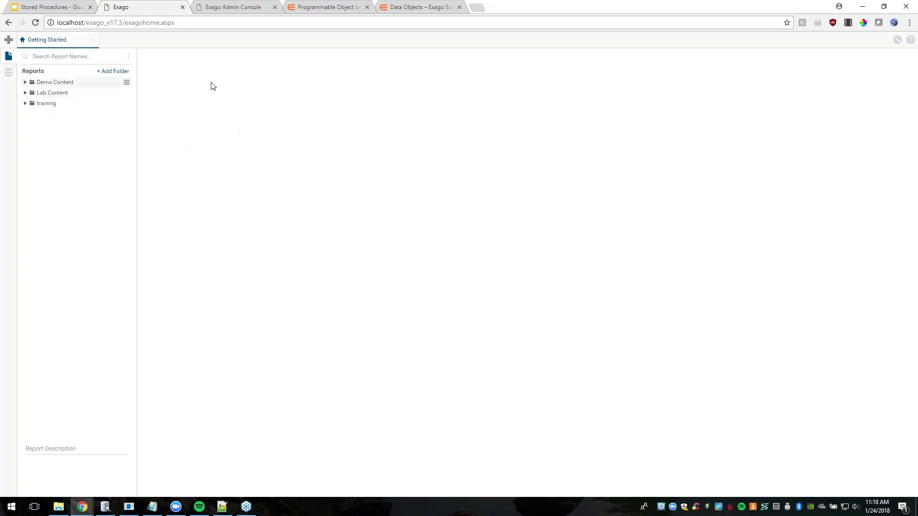
click(9, 39)
click(40, 55)
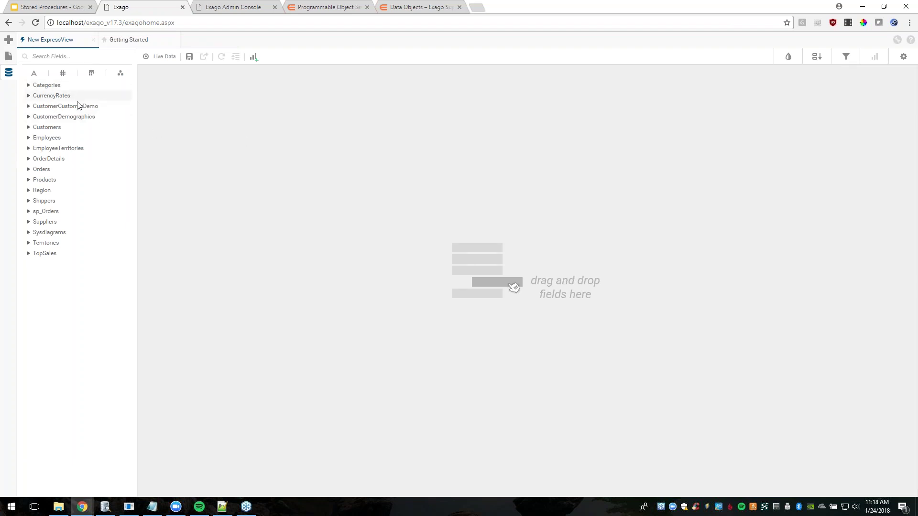
click(81, 172)
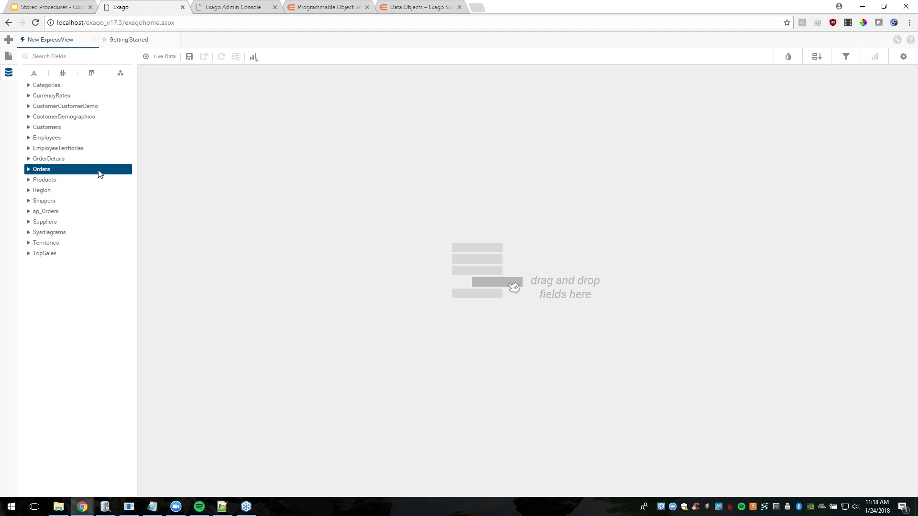
click(80, 213)
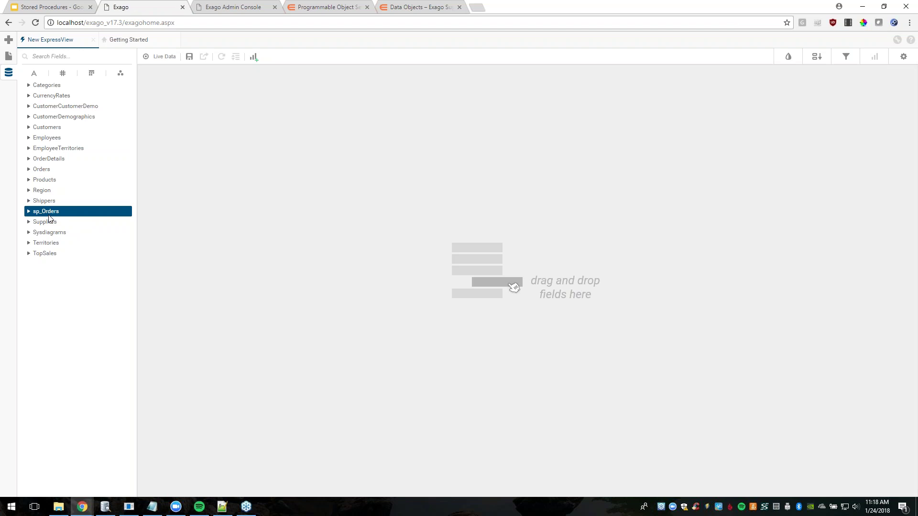
click(28, 212)
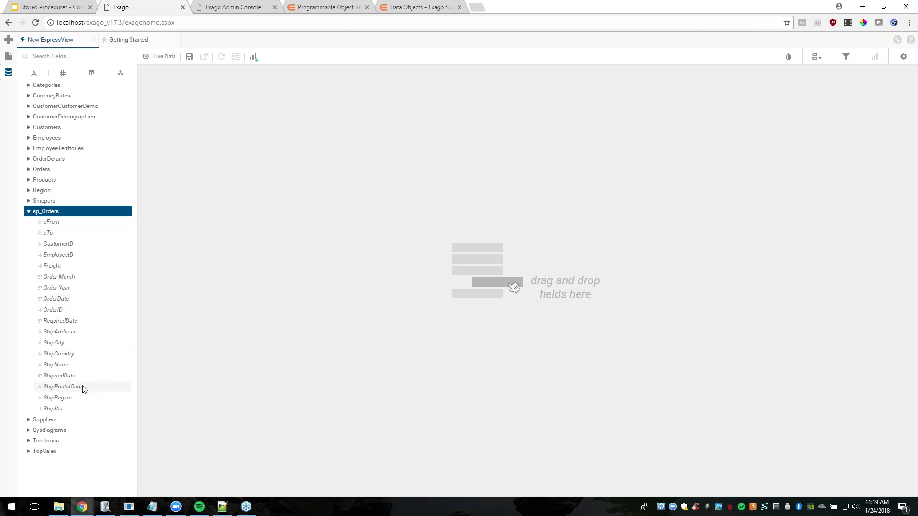
click(34, 171)
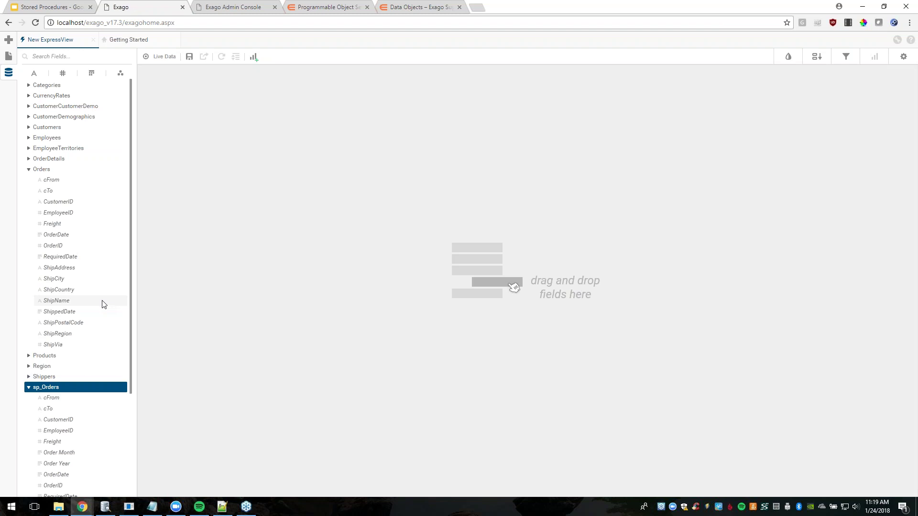
scroll(102, 303, down, 1)
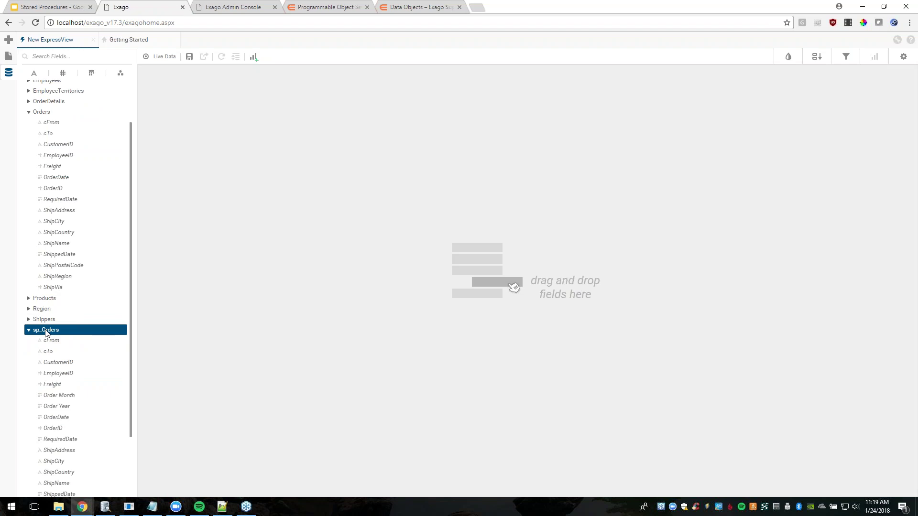
Open the dbo.sp_Orders data object for editing in the Admin Console, review its settings, and close it.
click(234, 7)
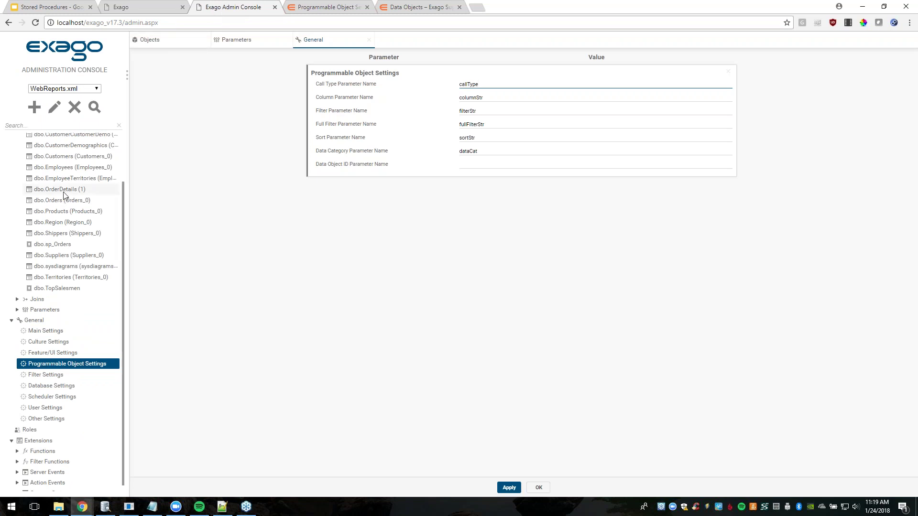
click(57, 245)
right_click(59, 248)
click(75, 267)
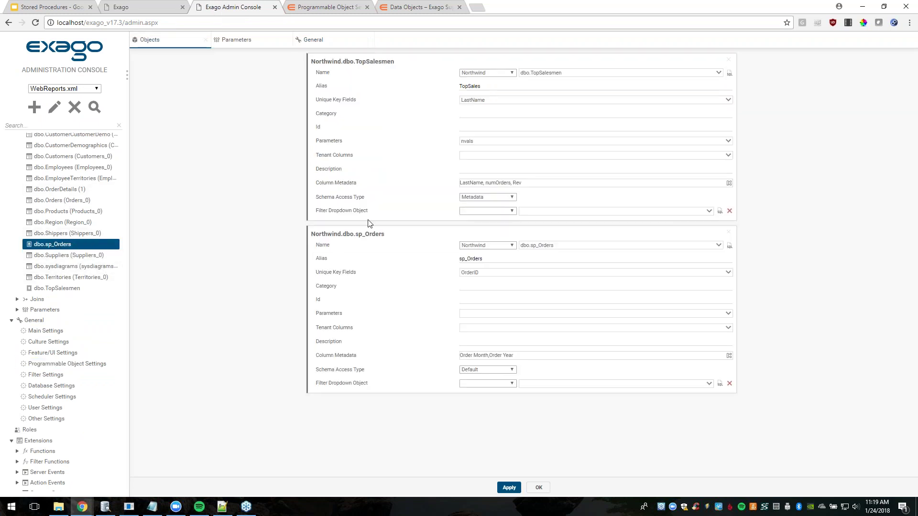
click(483, 259)
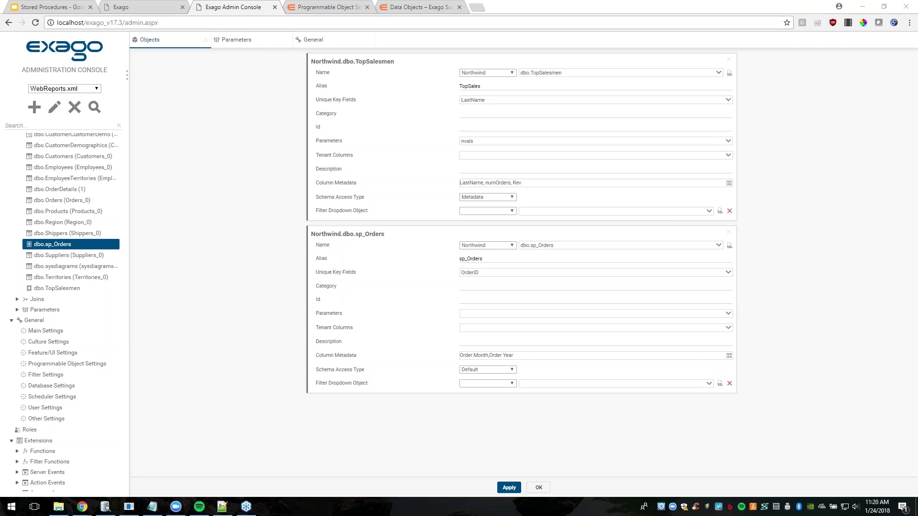
click(861, 200)
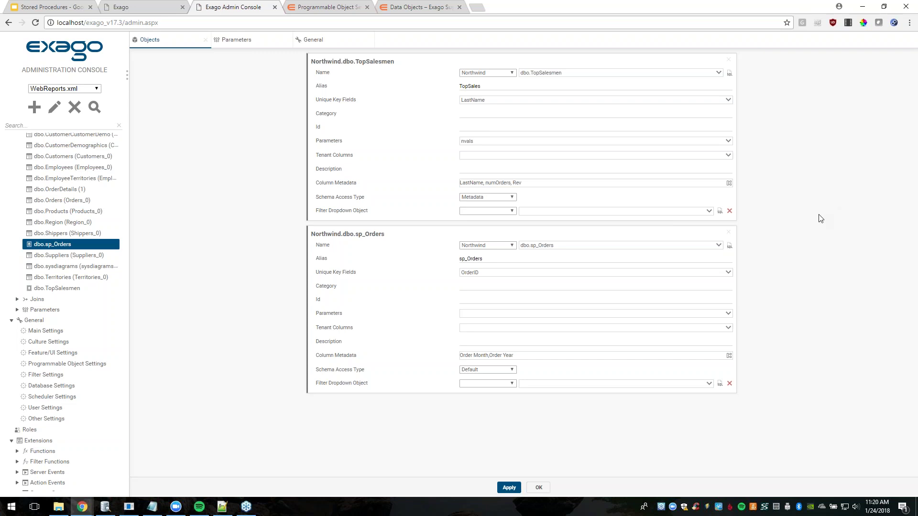
click(728, 233)
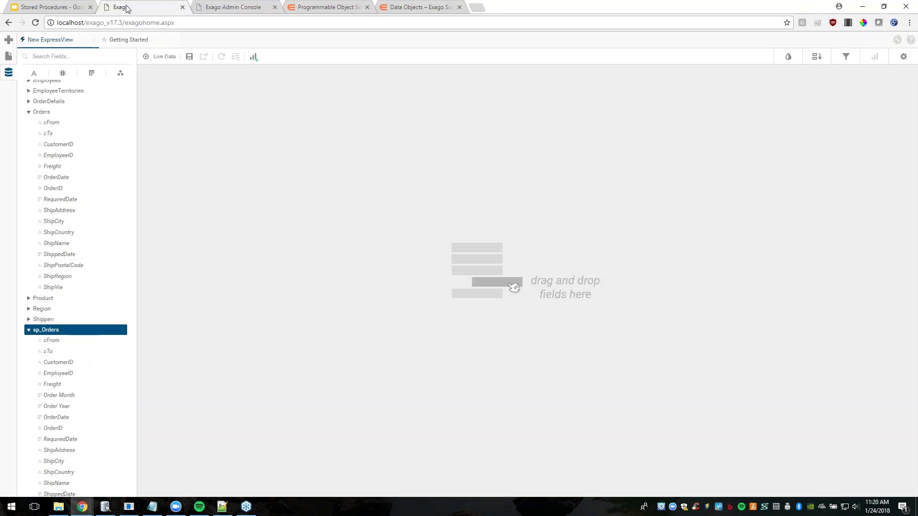
Back in Exago, close the new ExpressView and open the Top N Employees report from Lab Content > Stored Procedures for editing.
click(128, 8)
click(8, 56)
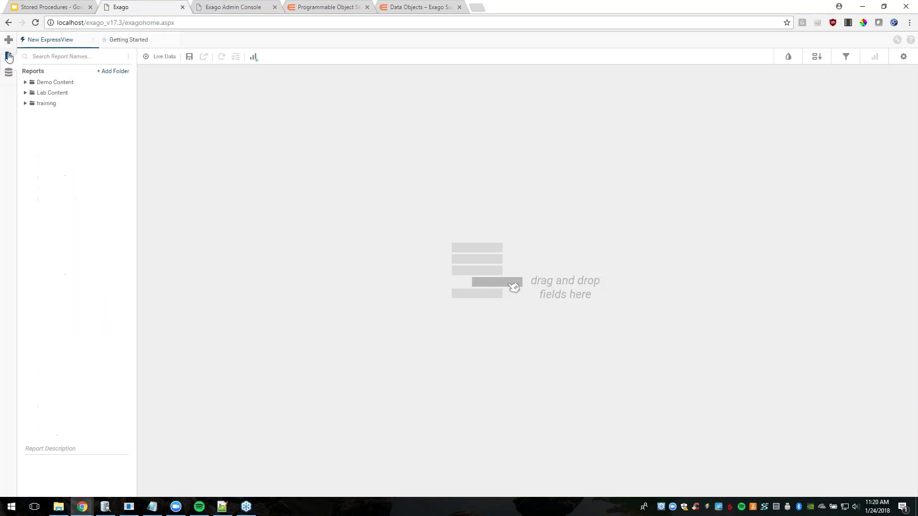
click(94, 40)
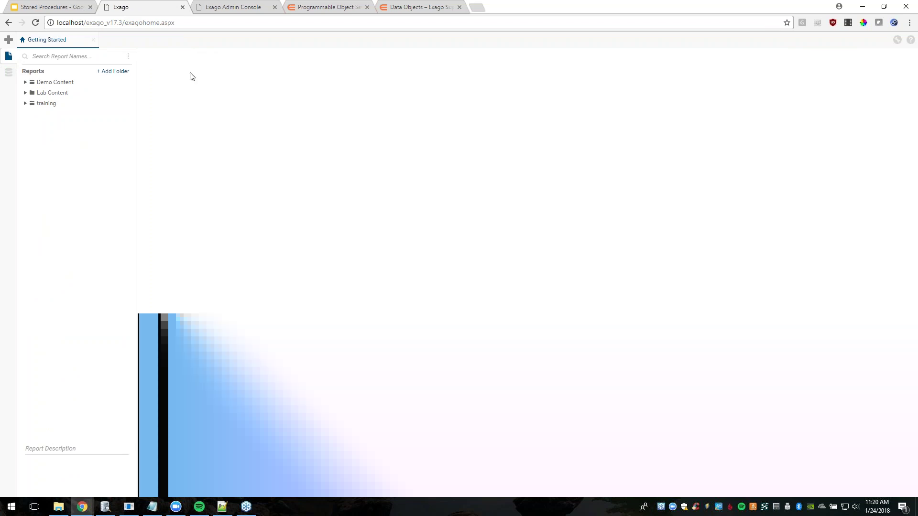
click(25, 92)
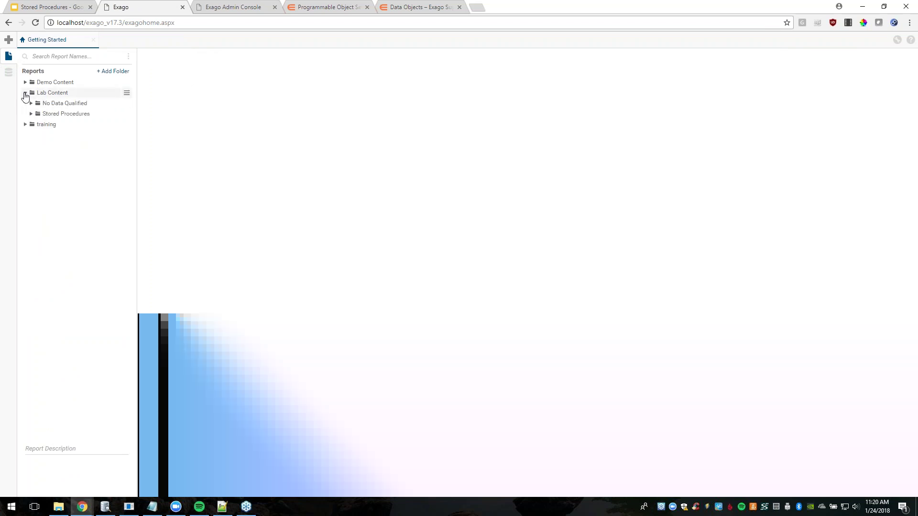
click(30, 115)
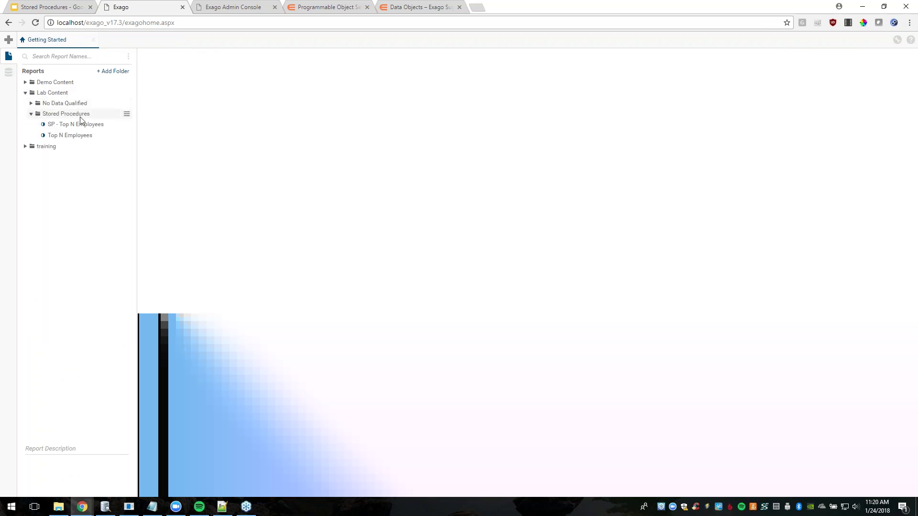
click(75, 135)
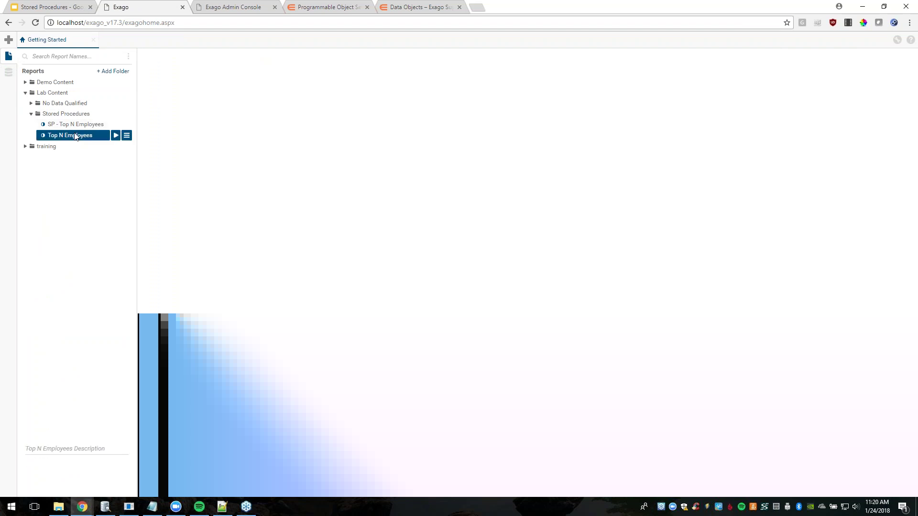
right_click(75, 137)
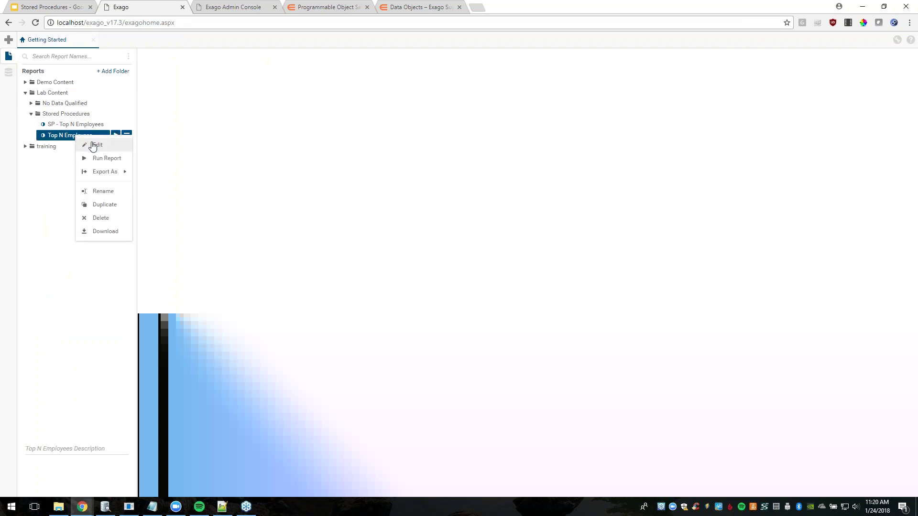
click(92, 145)
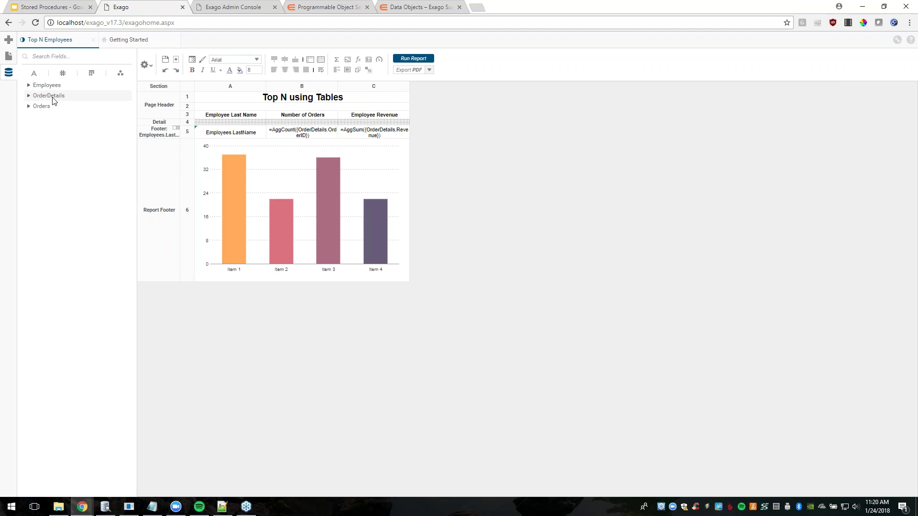
Review the Top N Employees report's data objects and revenue formula, and check its sorts.
click(73, 86)
click(78, 96)
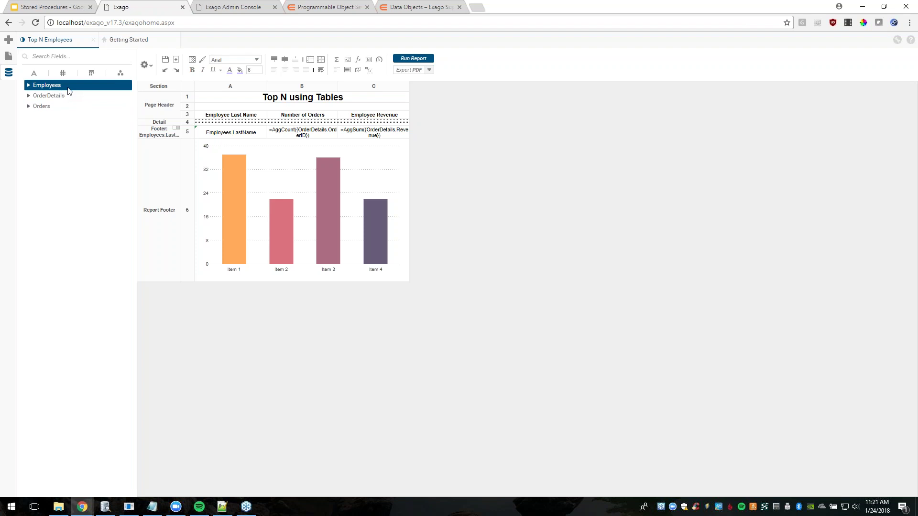
click(365, 136)
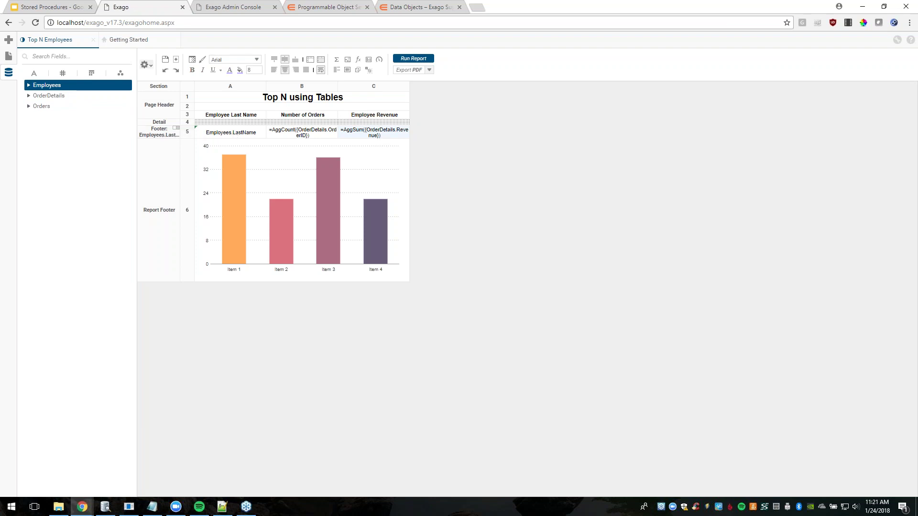
click(144, 64)
click(163, 119)
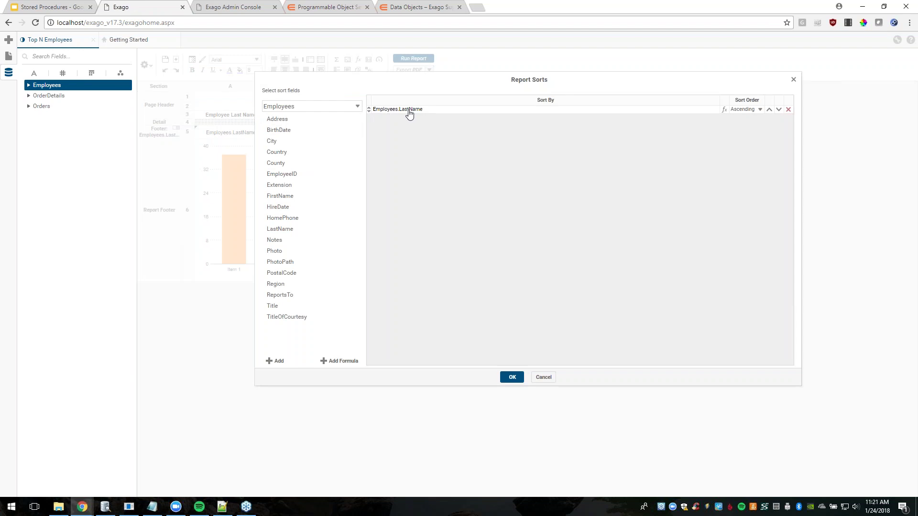
click(512, 377)
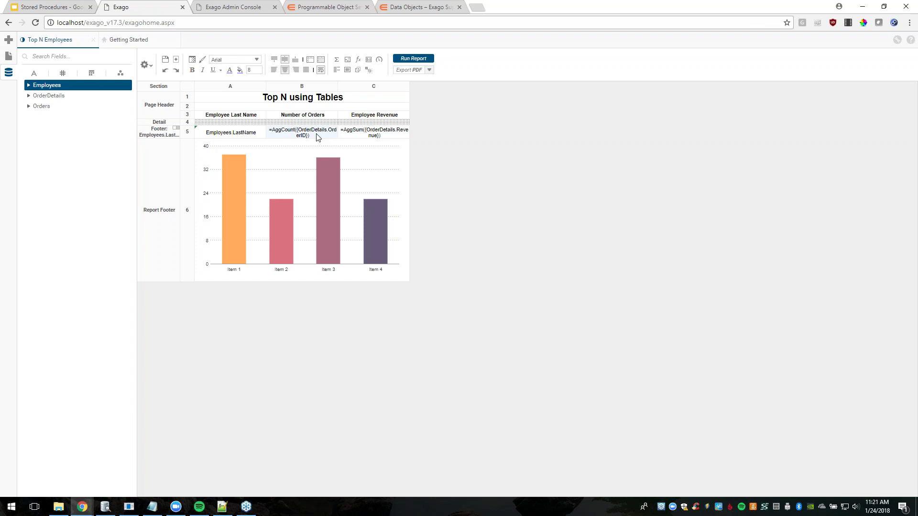
Check the report's Top/Bottom filter settings and close the filters.
click(147, 67)
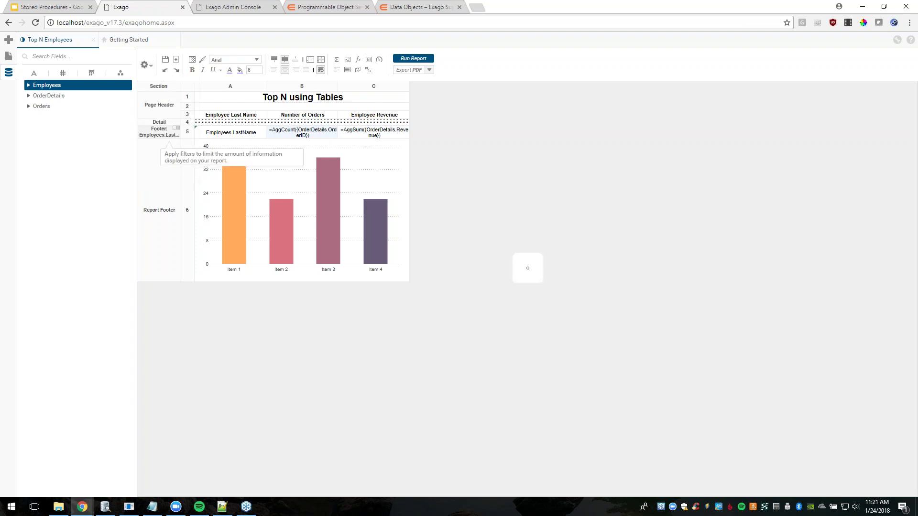
click(163, 132)
click(526, 94)
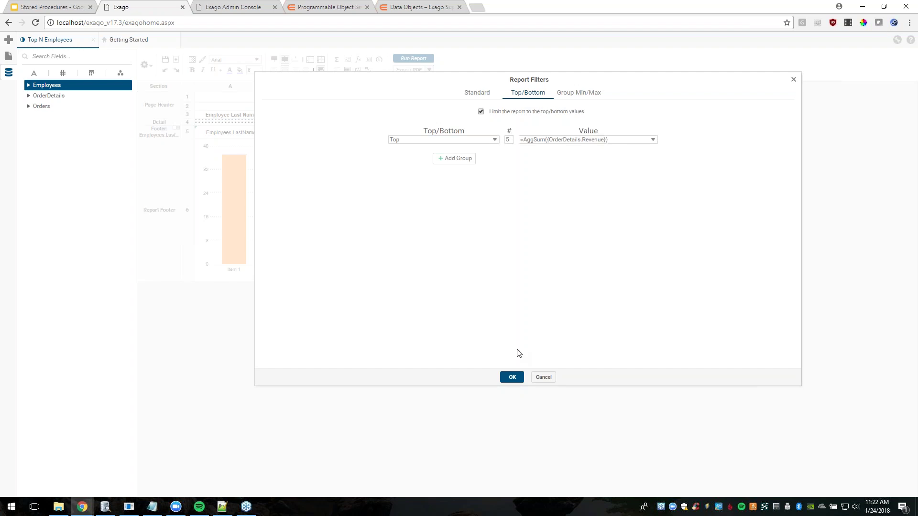
click(513, 377)
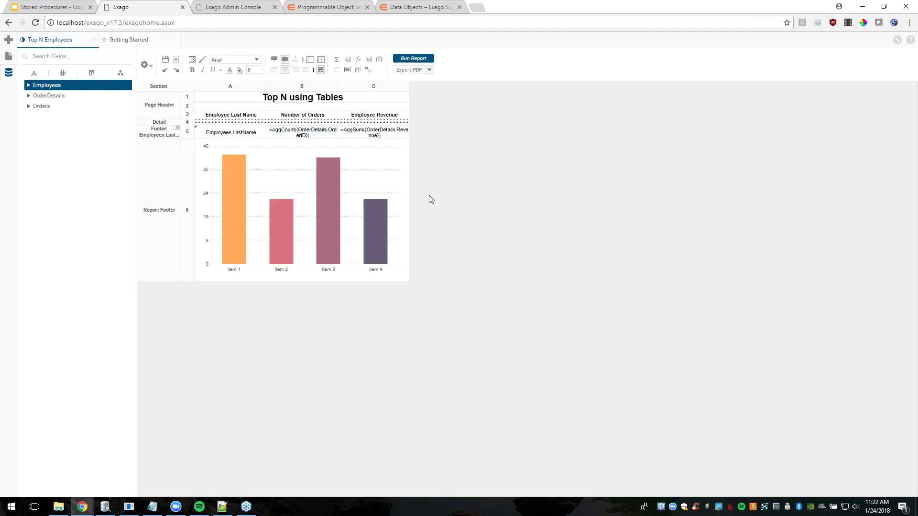
Look at the footer chart and run the Top N Employees report.
click(337, 227)
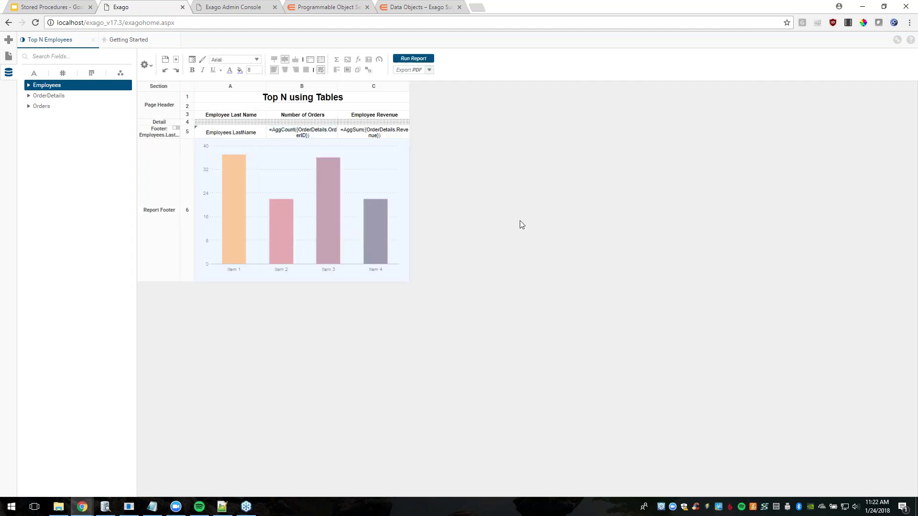
click(502, 178)
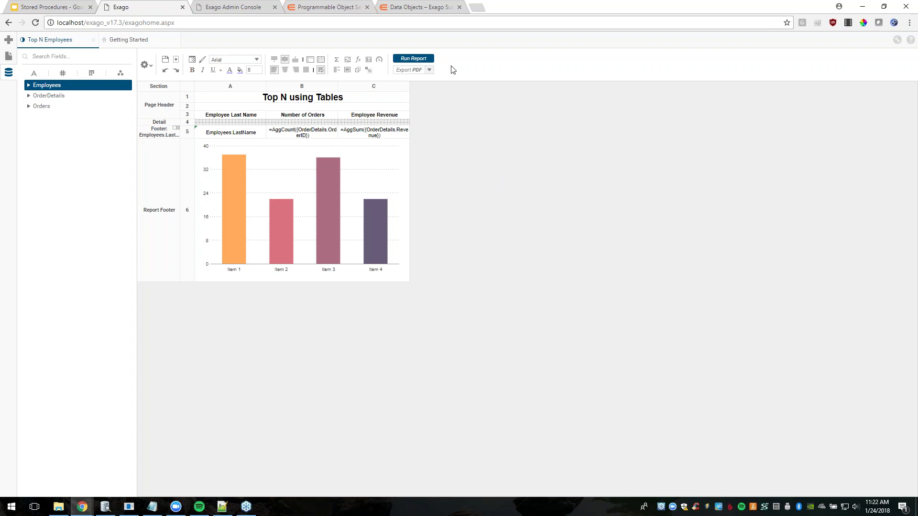
click(423, 58)
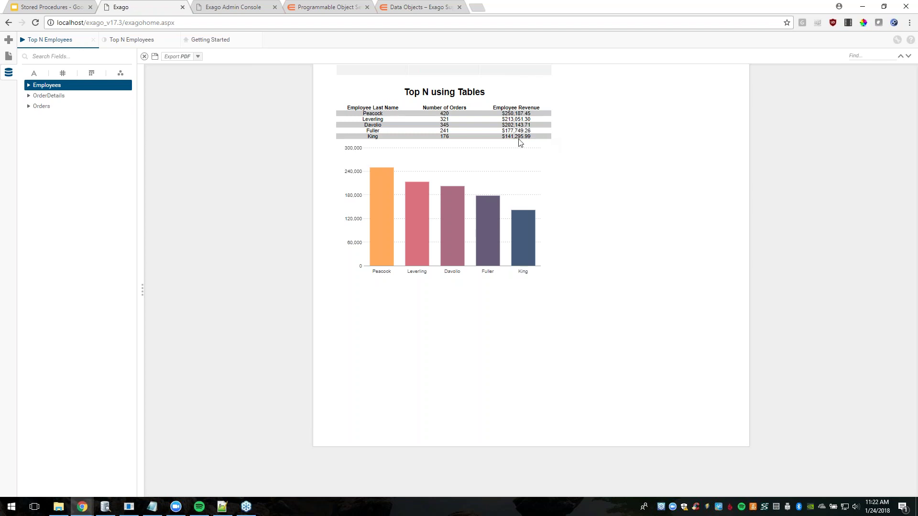
Open the SP - Top N Employees report from the Stored Procedures folder for editing.
click(6, 57)
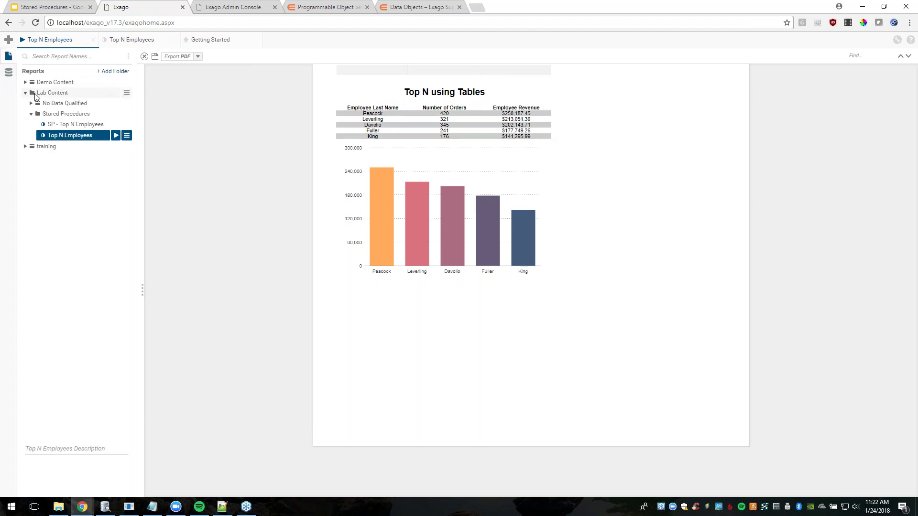
click(71, 125)
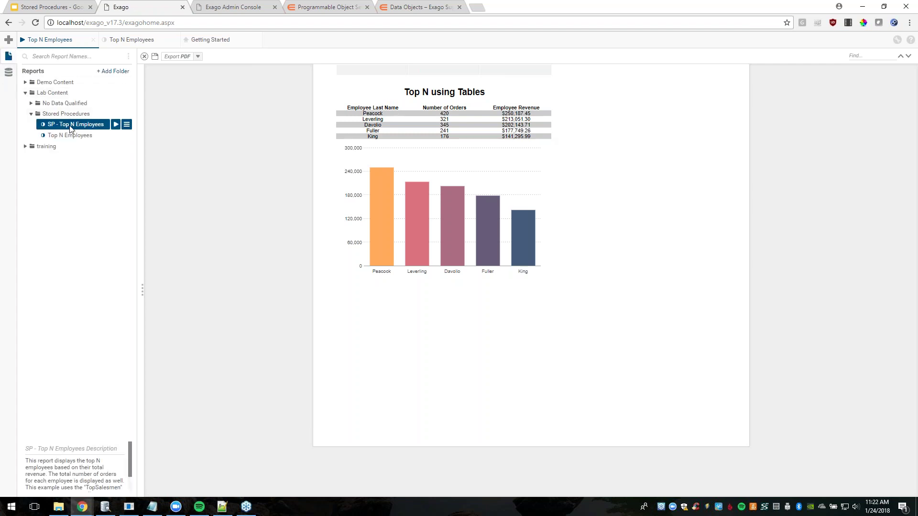
double_click(70, 125)
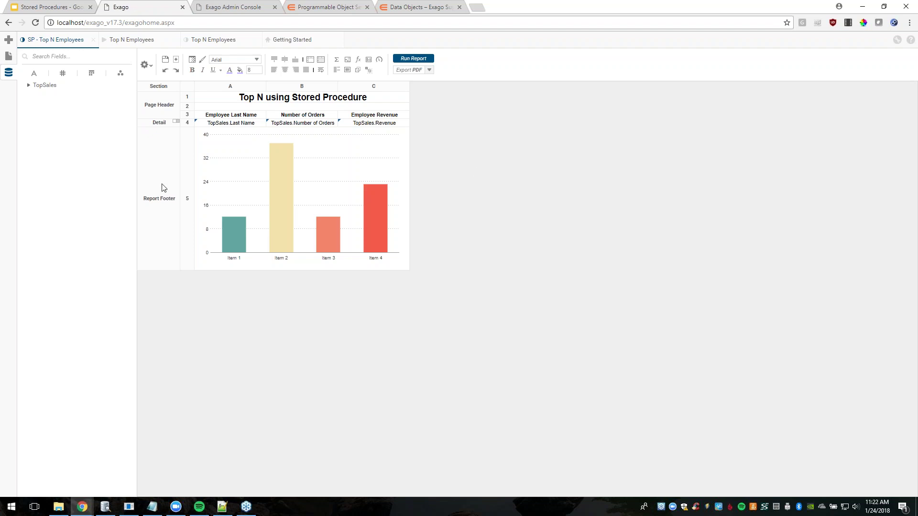
Review the TopSales object and the detail cells of the report, and check its sorts without changing them.
click(67, 91)
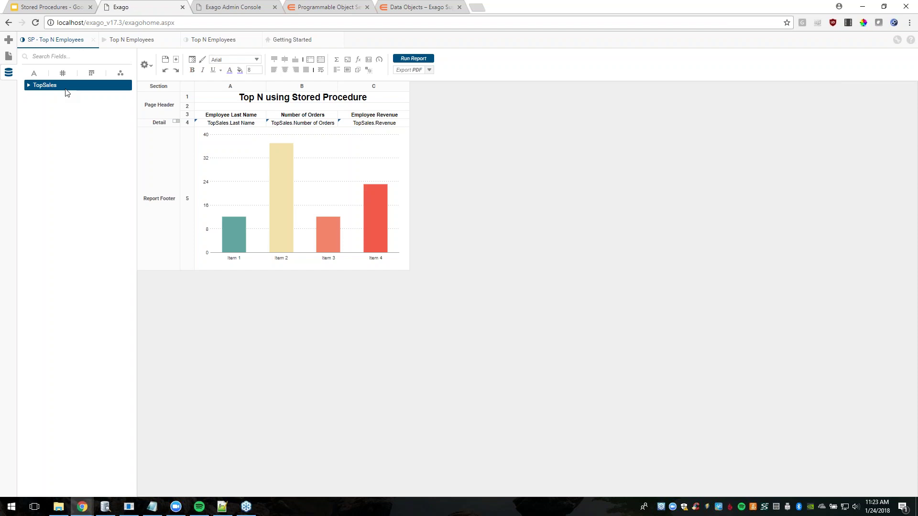
click(219, 125)
click(361, 126)
click(146, 64)
click(163, 119)
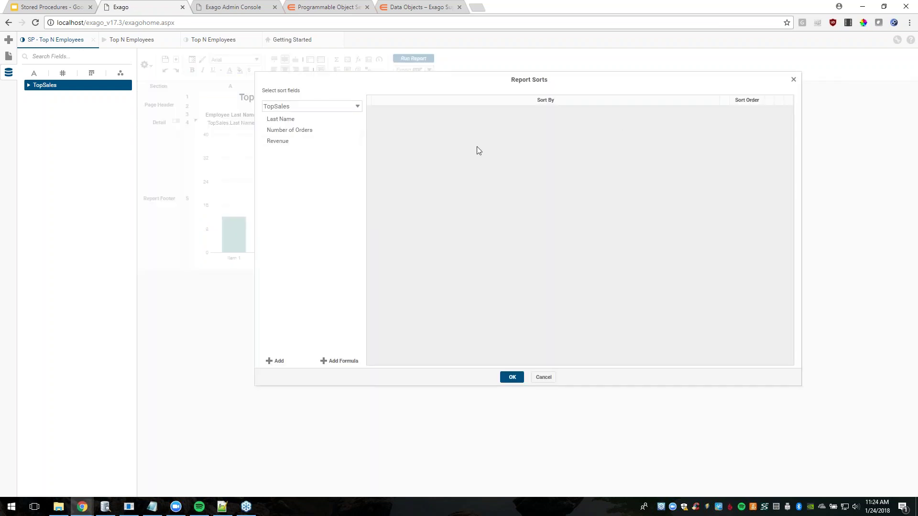
click(544, 377)
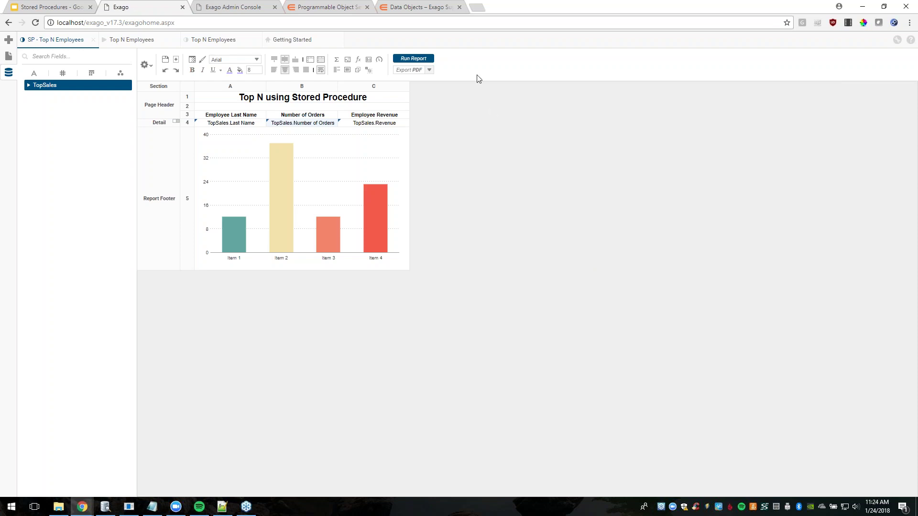
Run the SP - Top N Employees report with the Number of Employees? parameter set to 6.
click(422, 64)
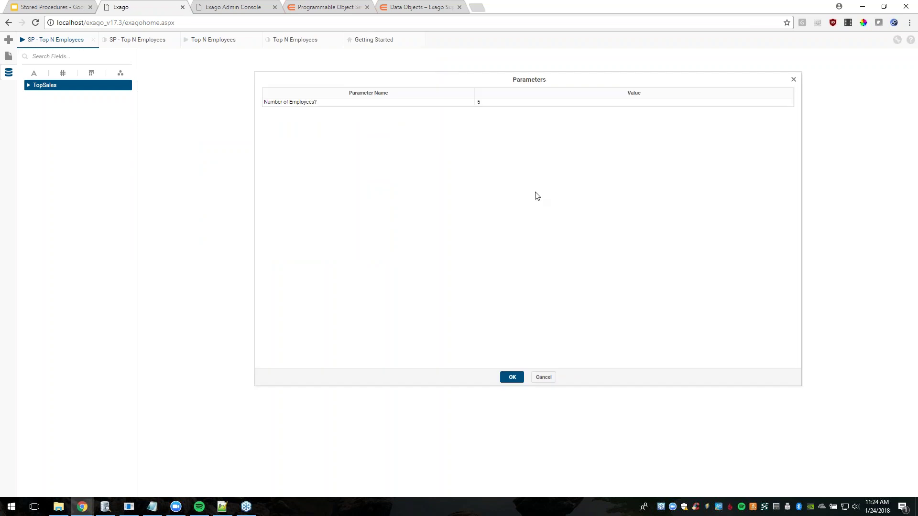
drag(515, 79, 508, 94)
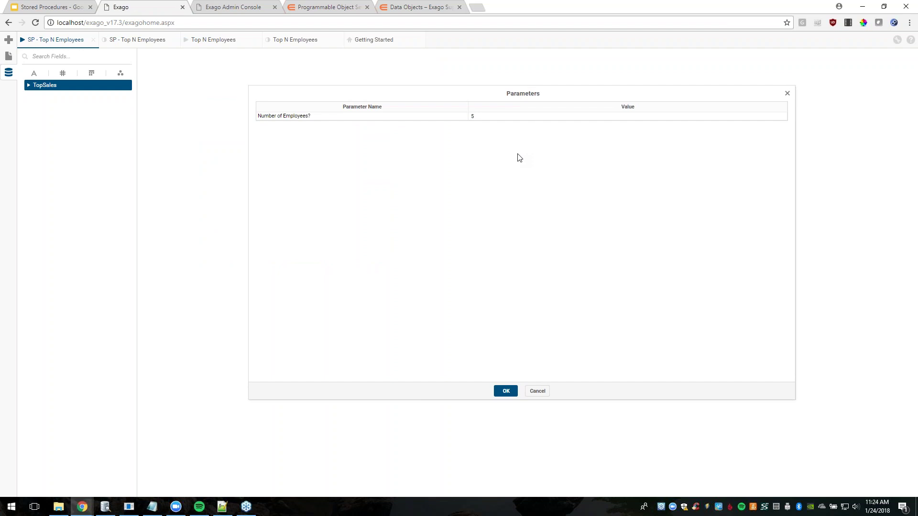
click(500, 118)
text(6)
click(505, 391)
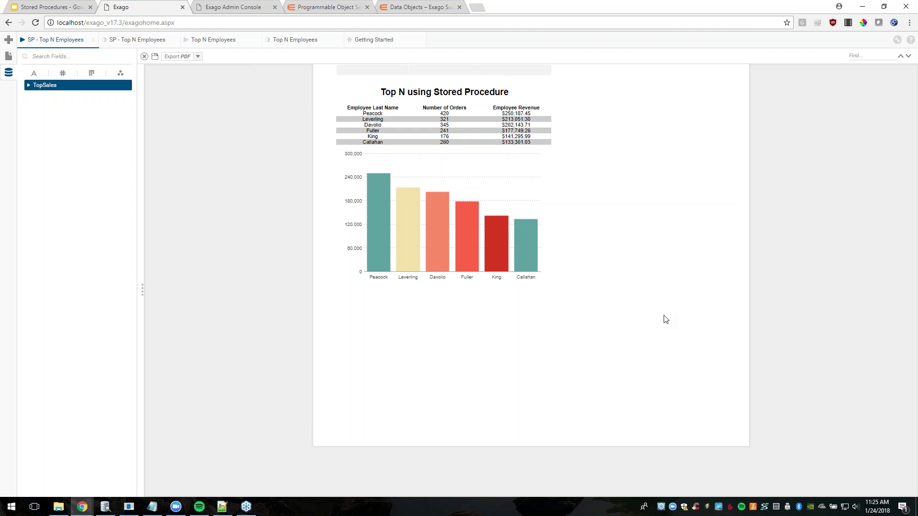
Expand the TopSales data object and examine its Revenue and Number of Orders fields.
click(33, 87)
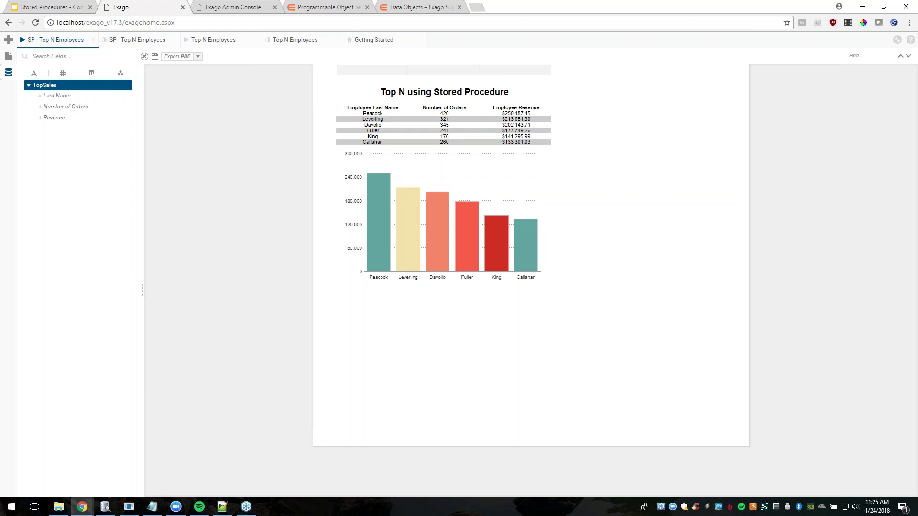
click(49, 119)
click(62, 109)
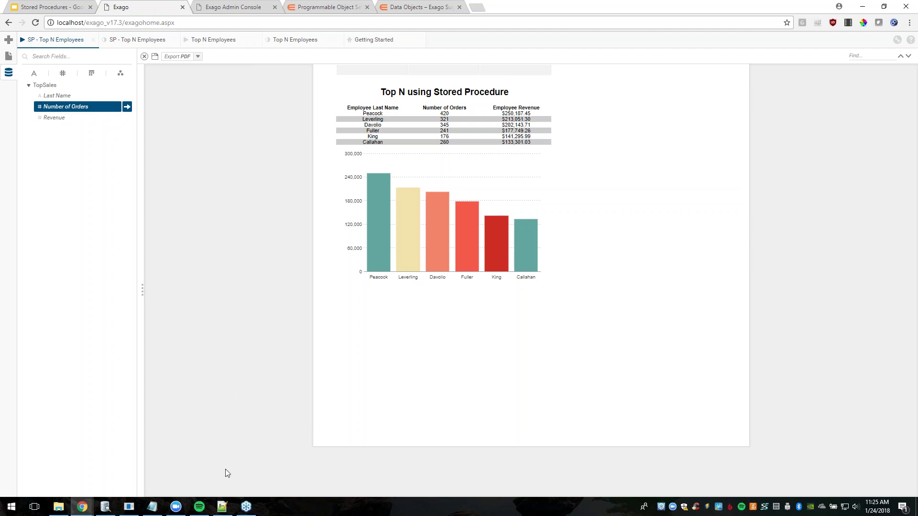
Switch to Notepad++ and read through SP_TopN.sql, highlighting the revenue sum, the LastName grouping and the two inner joins.
click(224, 511)
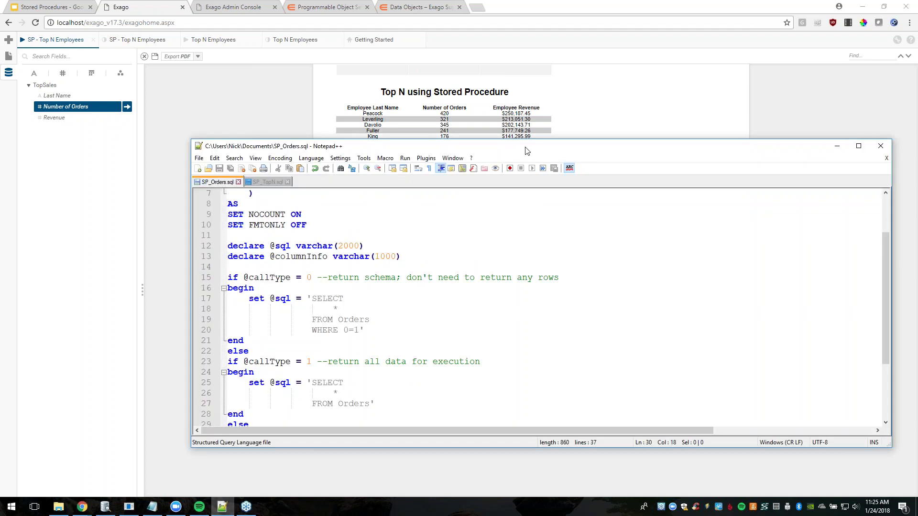
drag(525, 142, 451, 4)
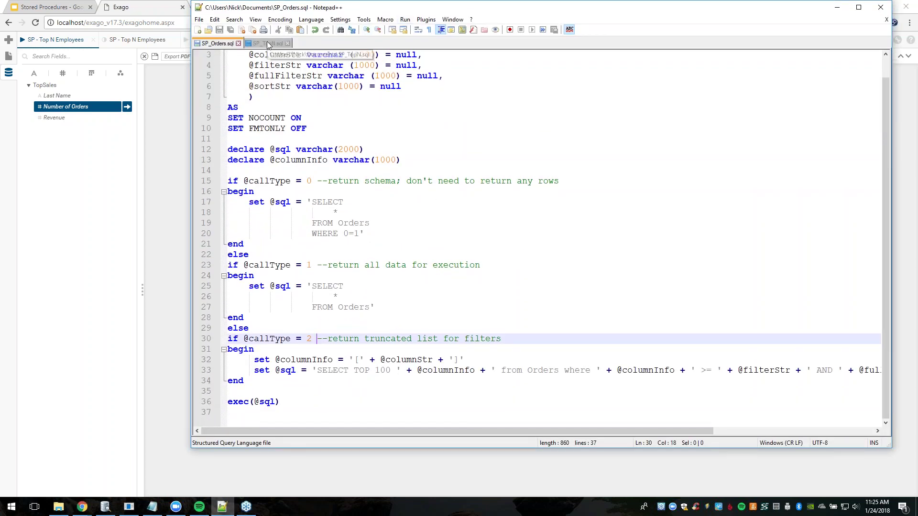
click(269, 43)
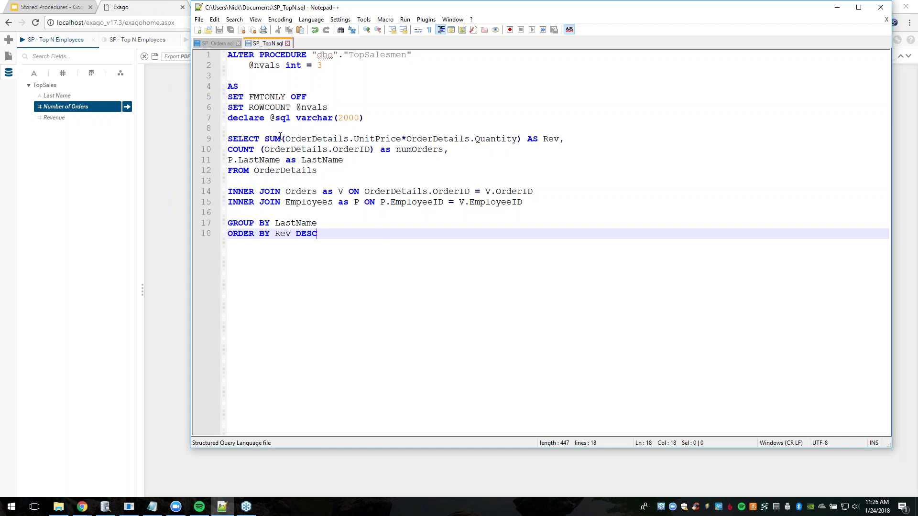
drag(265, 139, 567, 136)
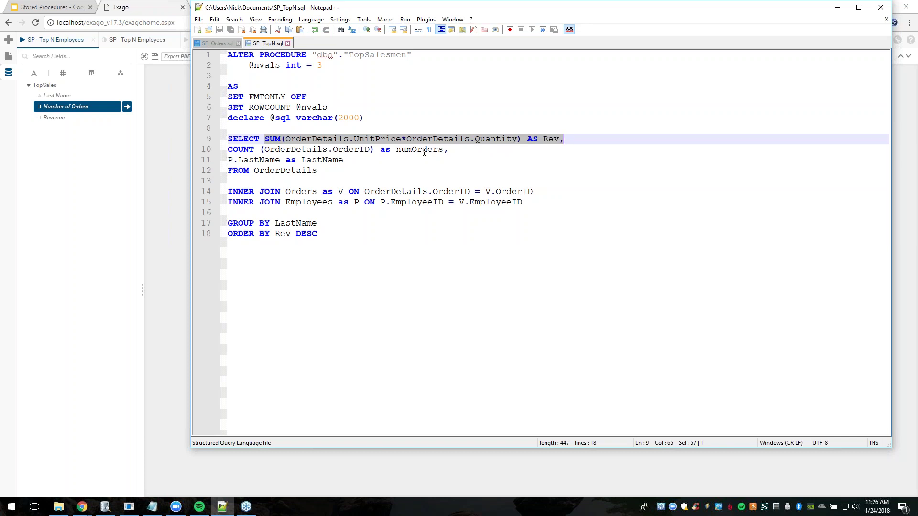
drag(319, 222, 274, 223)
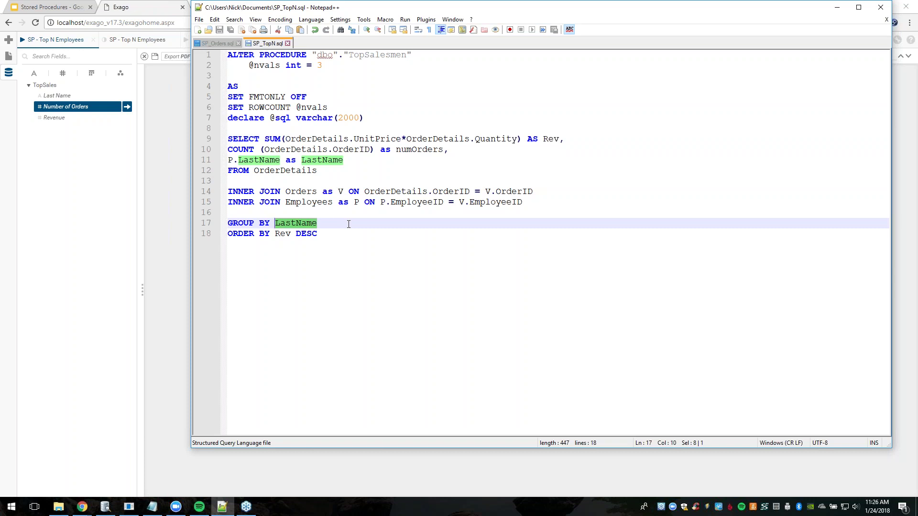
drag(525, 202, 228, 192)
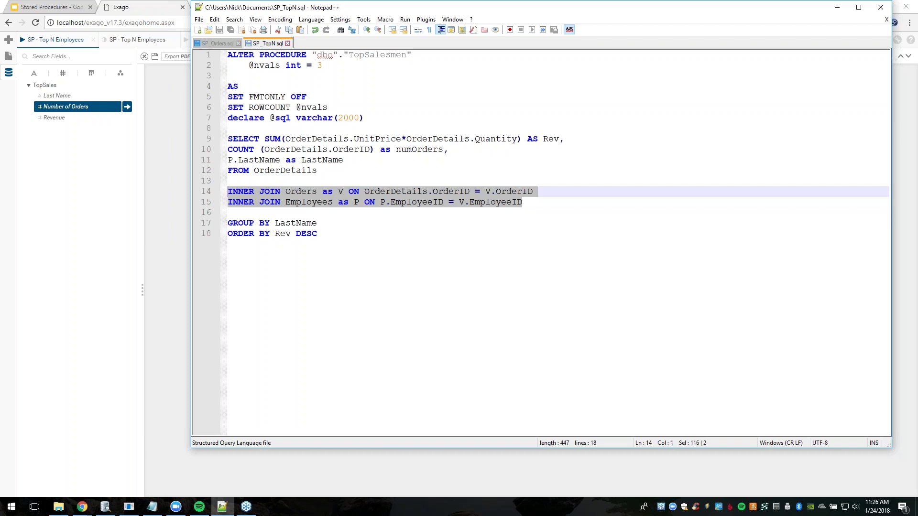
click(364, 235)
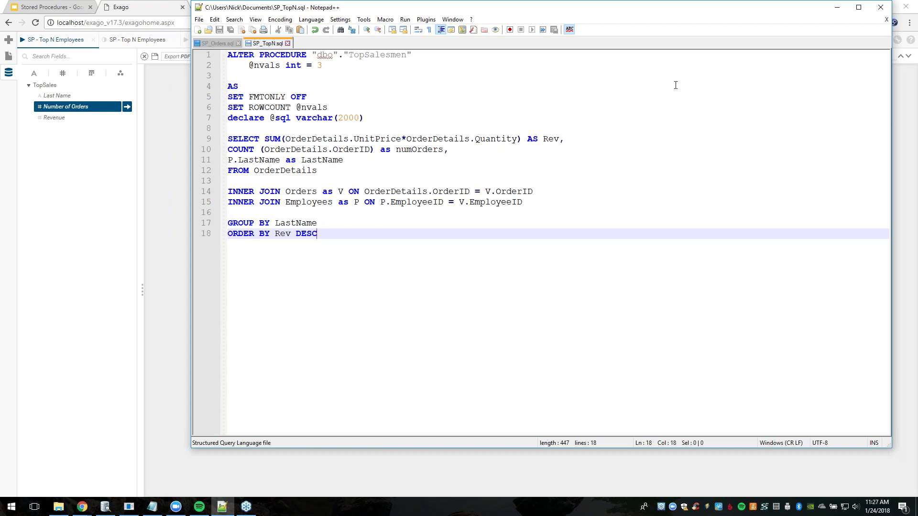
Switch to the Exago Admin Console, select the dbo.TopSalesmen object and check its data source options, keeping Northwind.
click(834, 10)
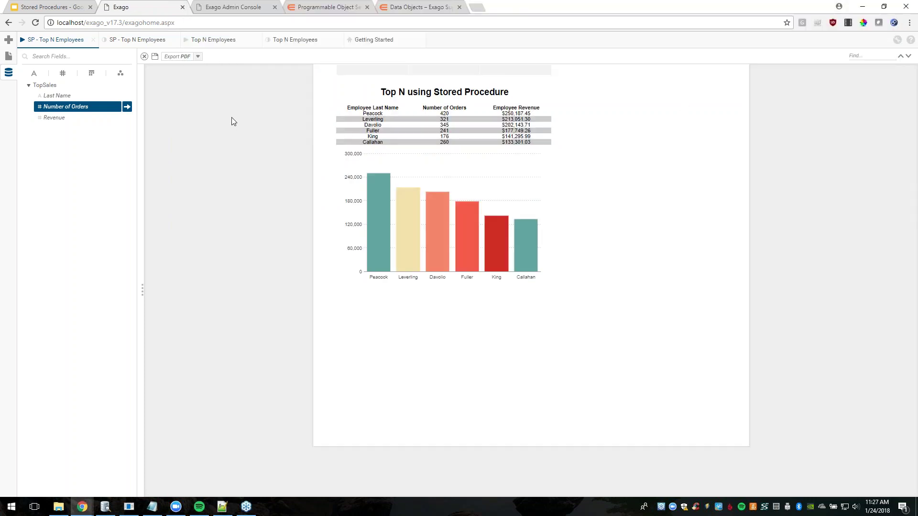
click(229, 10)
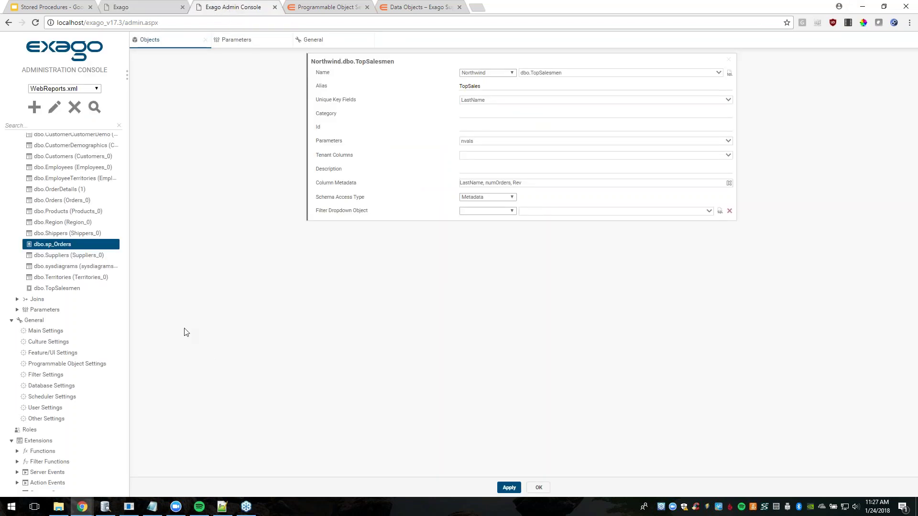
click(77, 289)
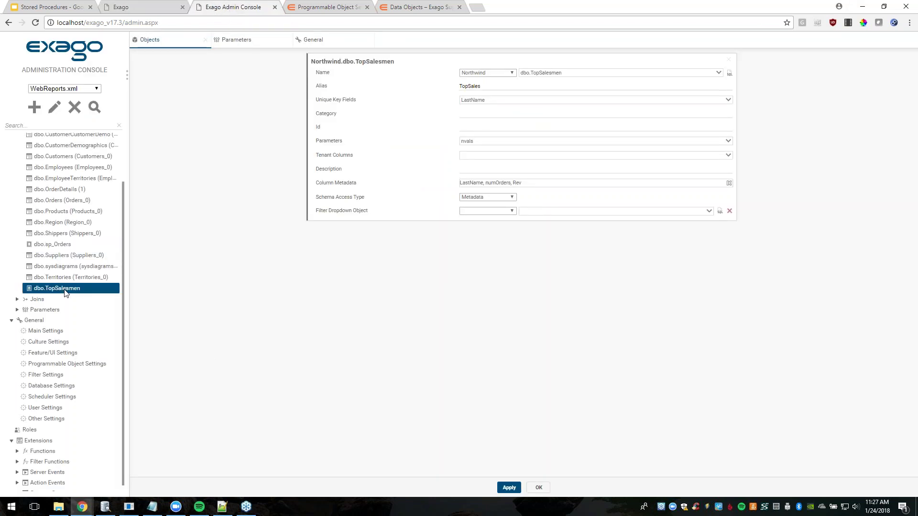
click(510, 75)
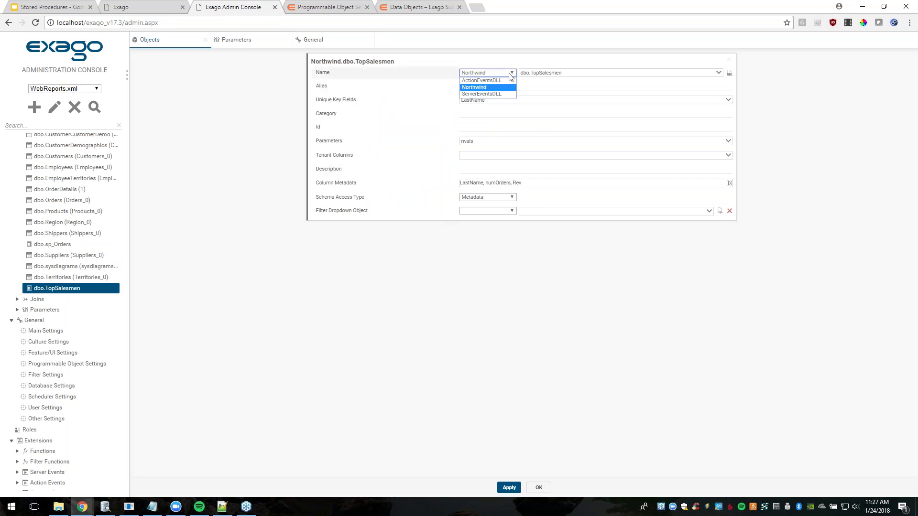
click(510, 76)
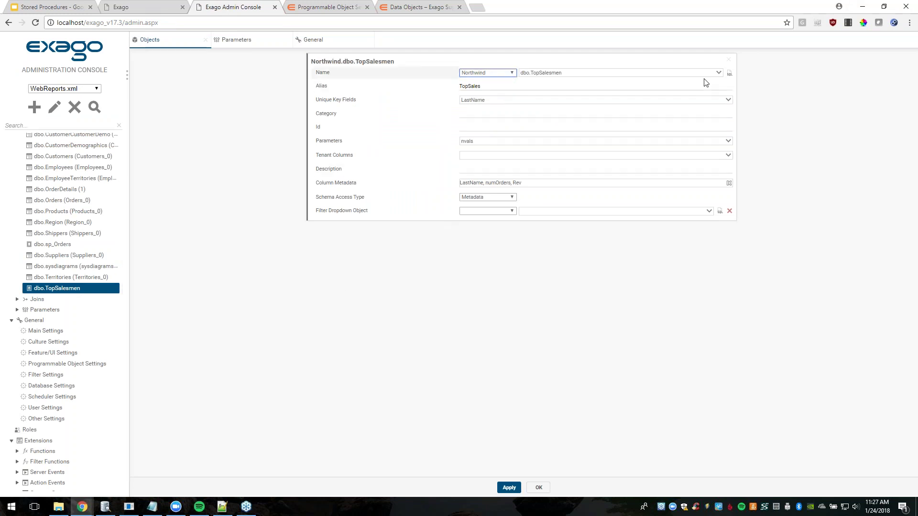
Browse the Northwind procedures for dbo.TopSalesmen without changing the object's source, and check its alias.
click(718, 74)
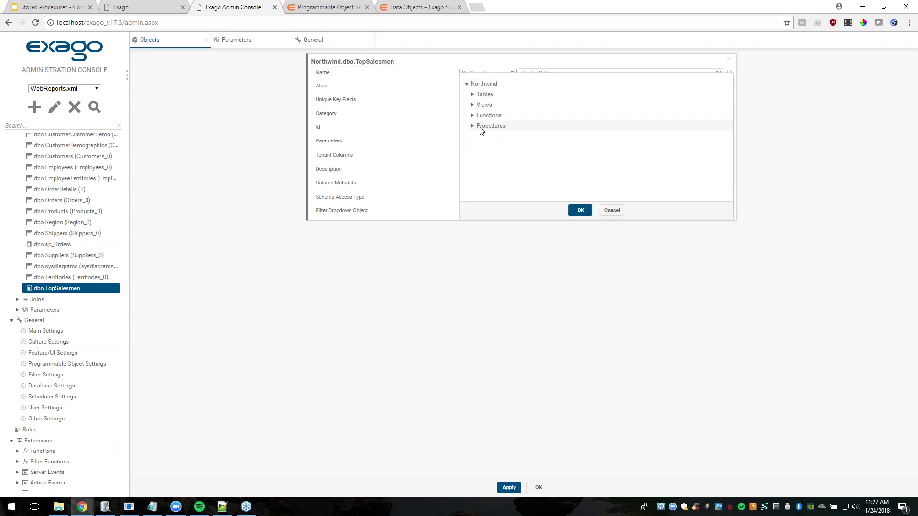
click(473, 127)
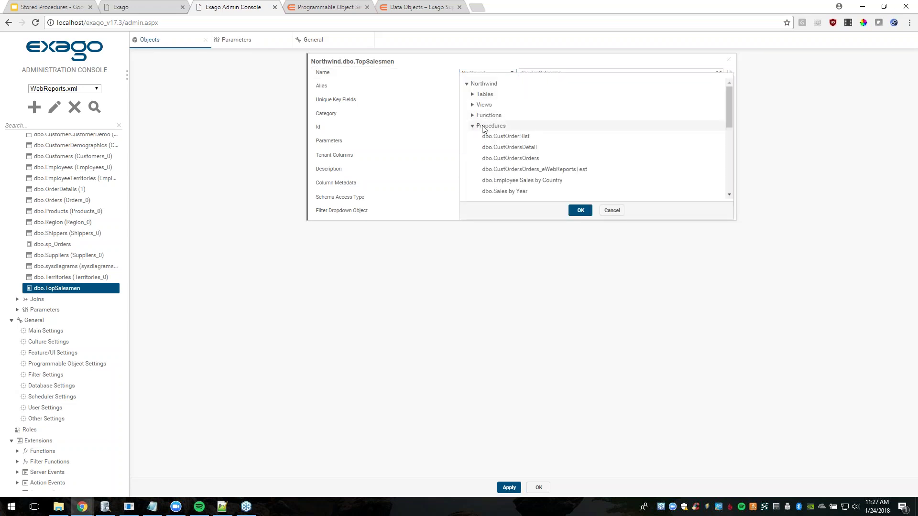
scroll(551, 151, down, 1)
scroll(550, 152, down, 5)
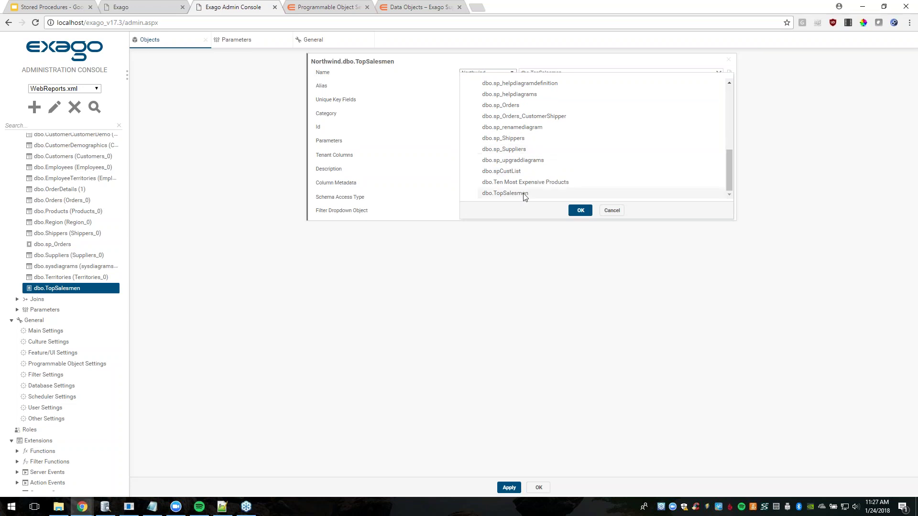
click(507, 193)
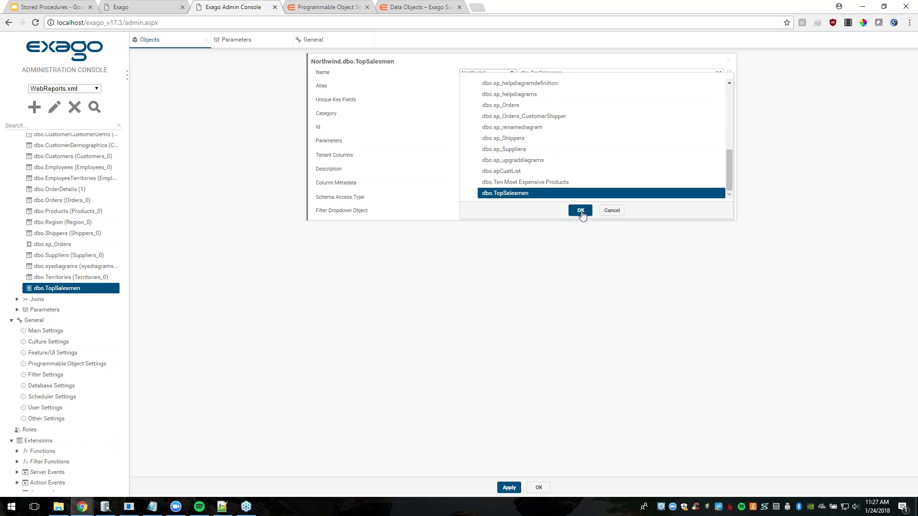
click(611, 210)
click(505, 85)
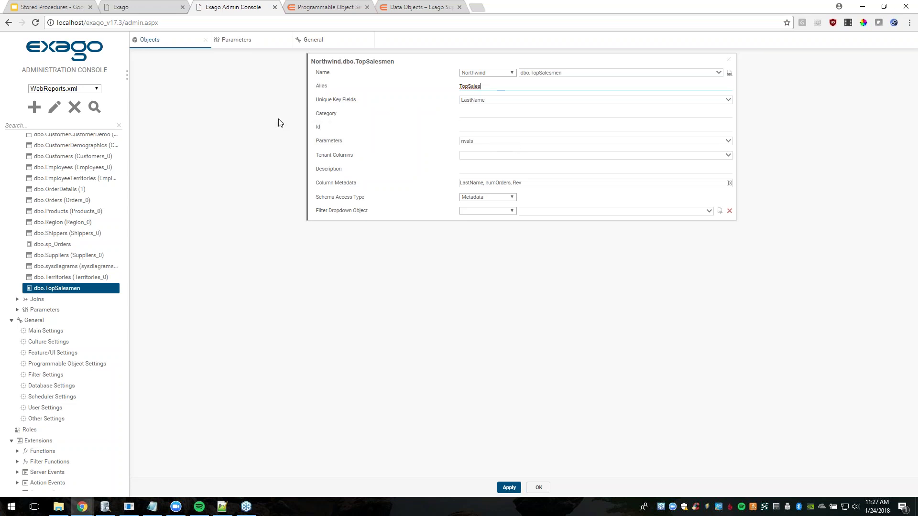
Review the nvals parameter's name, type, default value and prompt text.
click(243, 46)
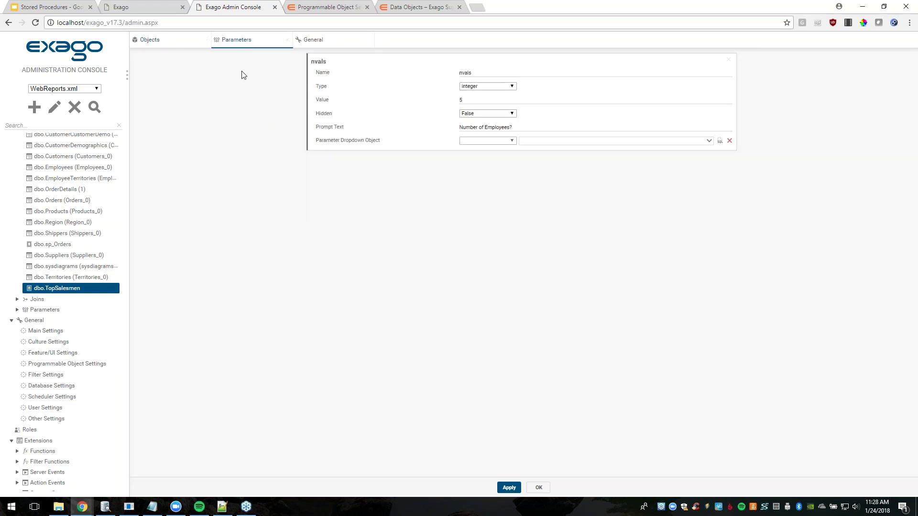
click(486, 71)
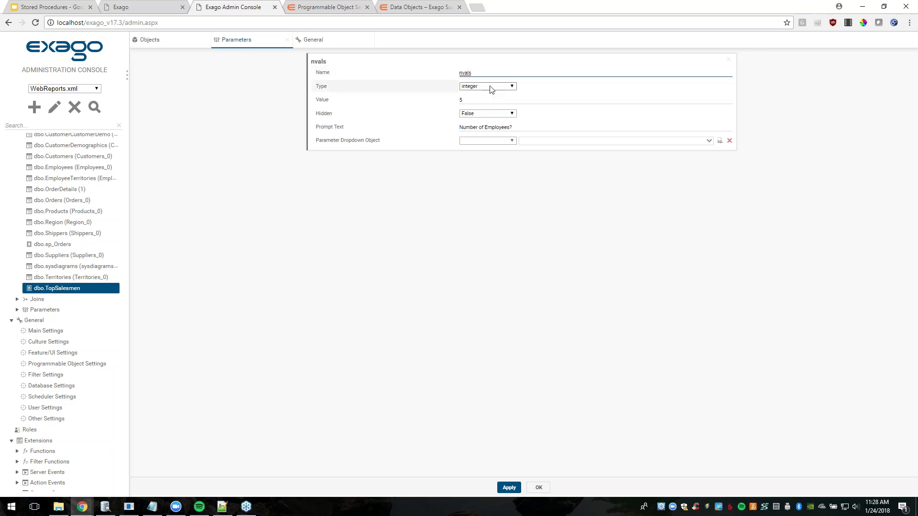
click(479, 98)
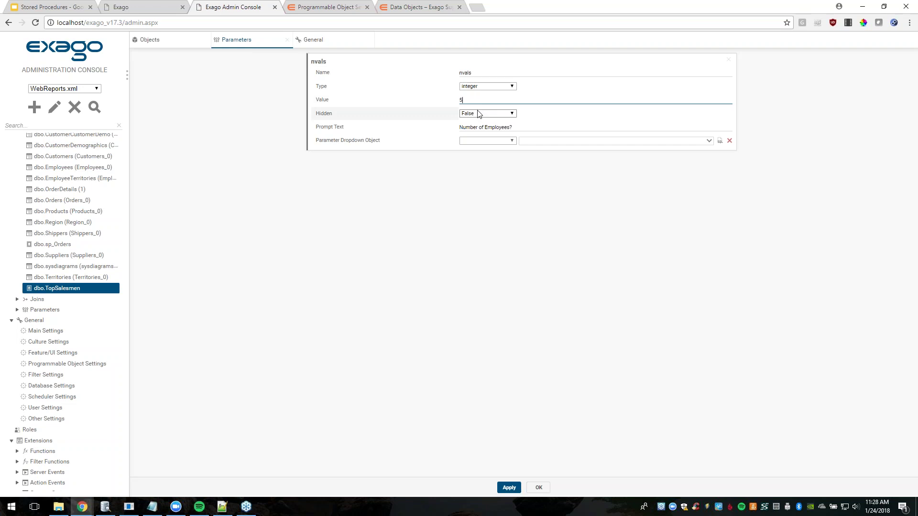
click(518, 128)
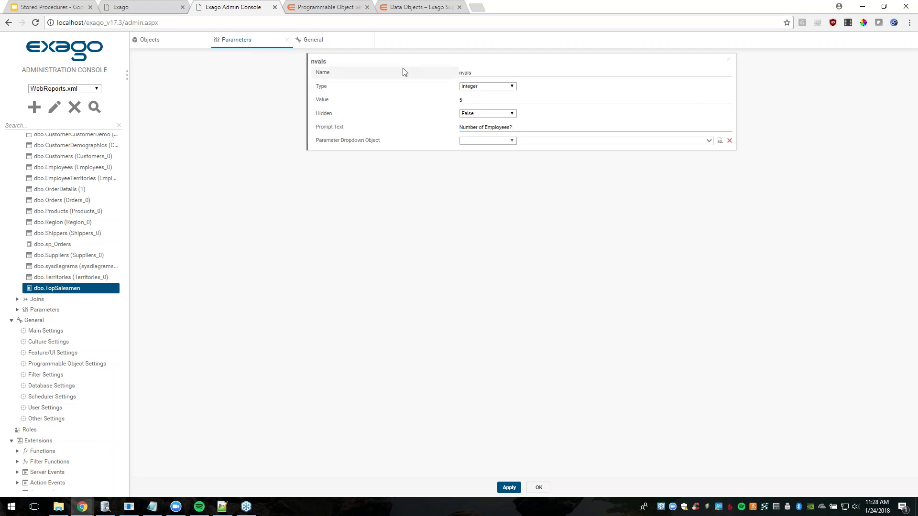
Return to the dbo.TopSalesmen object and check which parameter fields it passes, without changing them.
click(157, 41)
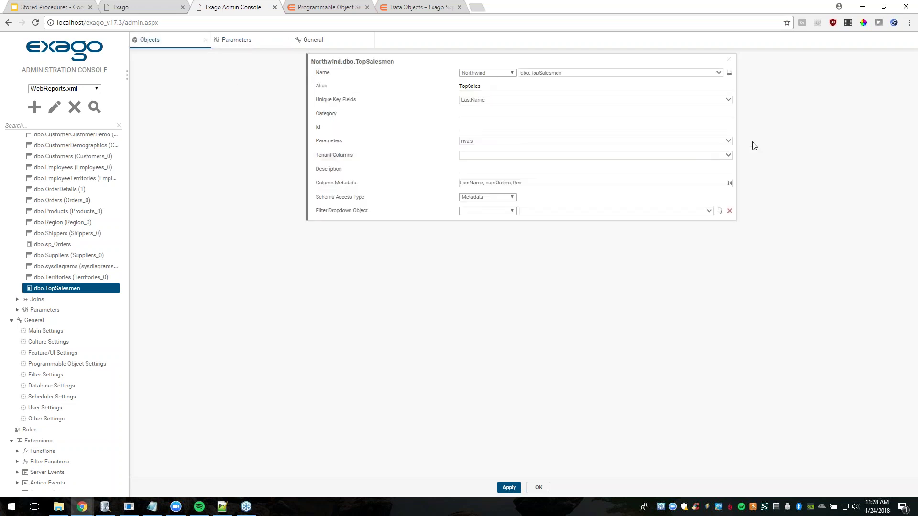
click(728, 142)
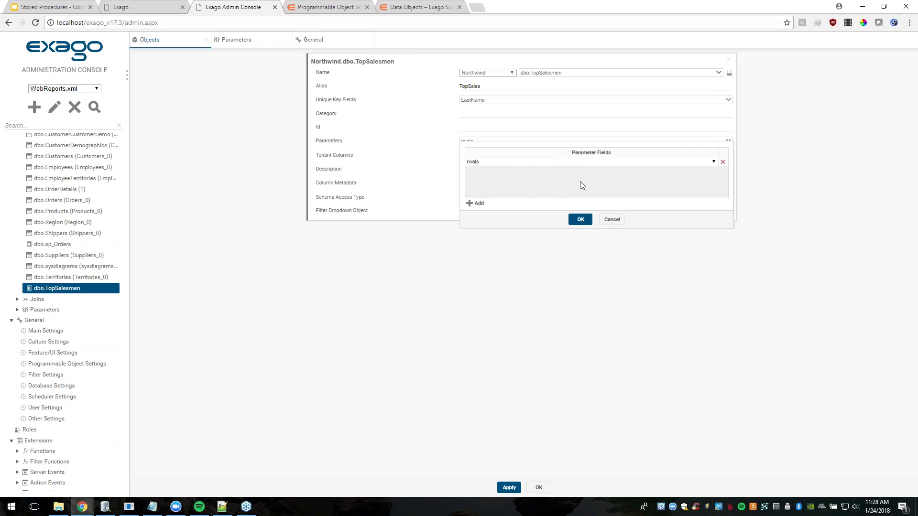
click(611, 219)
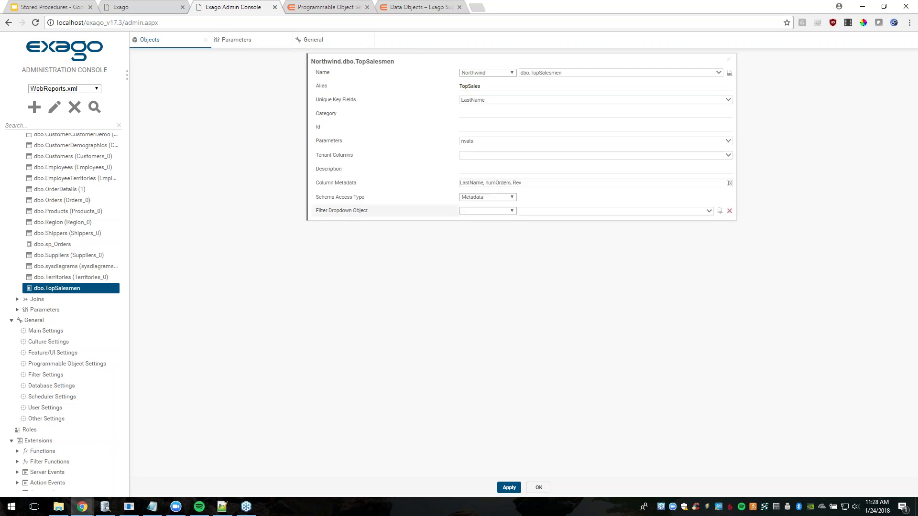
Inspect the column metadata of numOrders and Rev, including data types and aliases, and leave without saving changes.
click(728, 184)
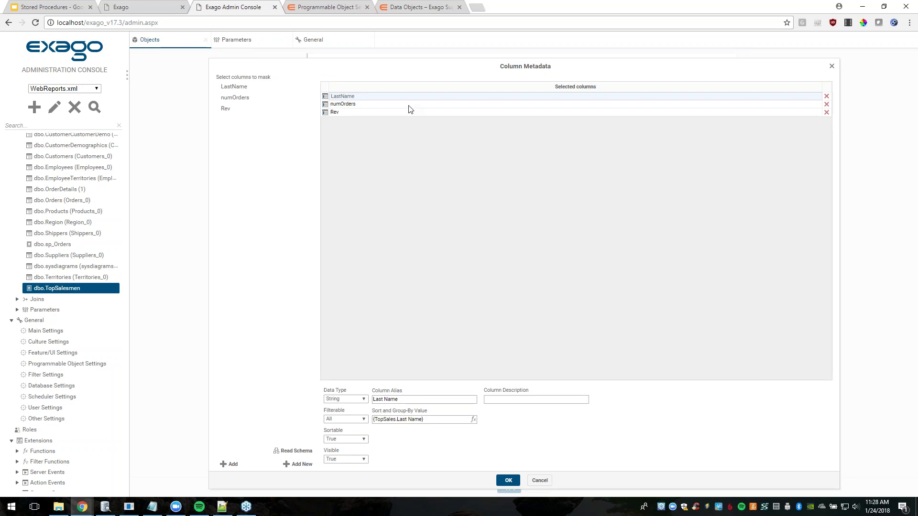
click(386, 106)
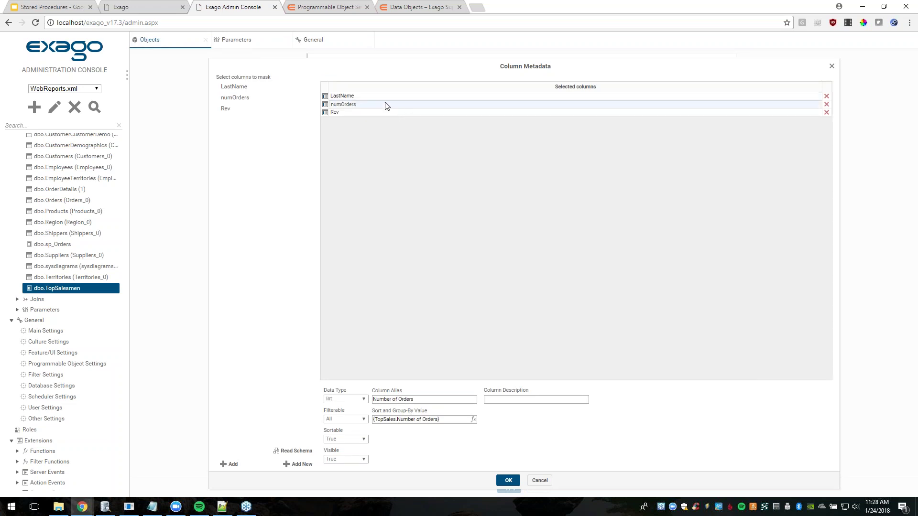
click(379, 113)
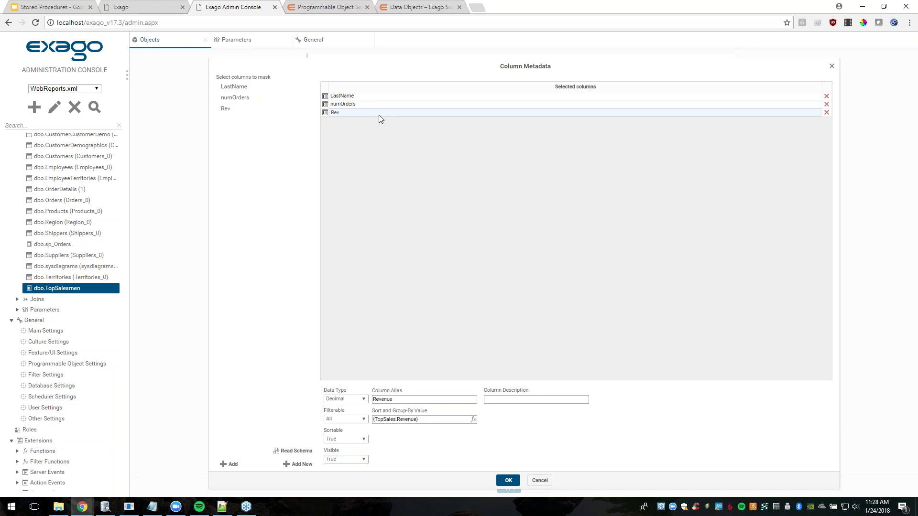
click(407, 400)
click(539, 480)
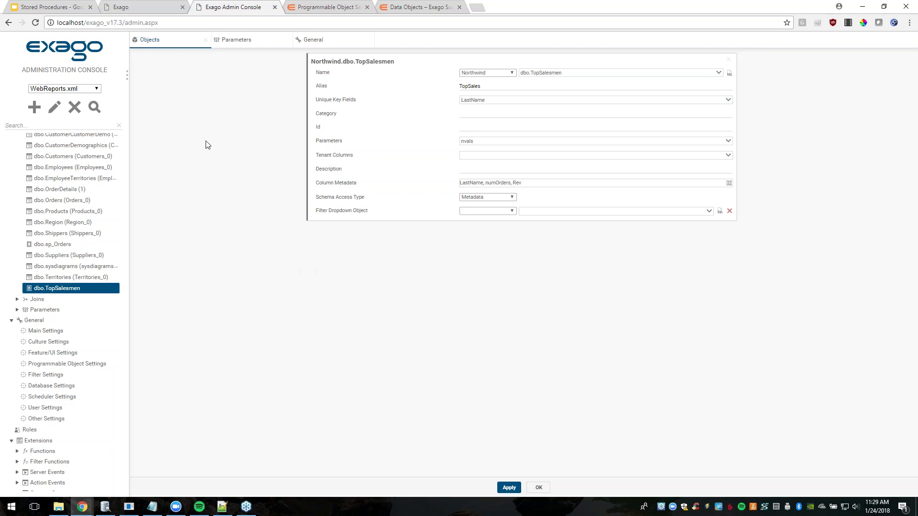
Revisit the SP - Top N Employees report output and show the Next Lab slide of the Stored Procedures presentation.
click(151, 9)
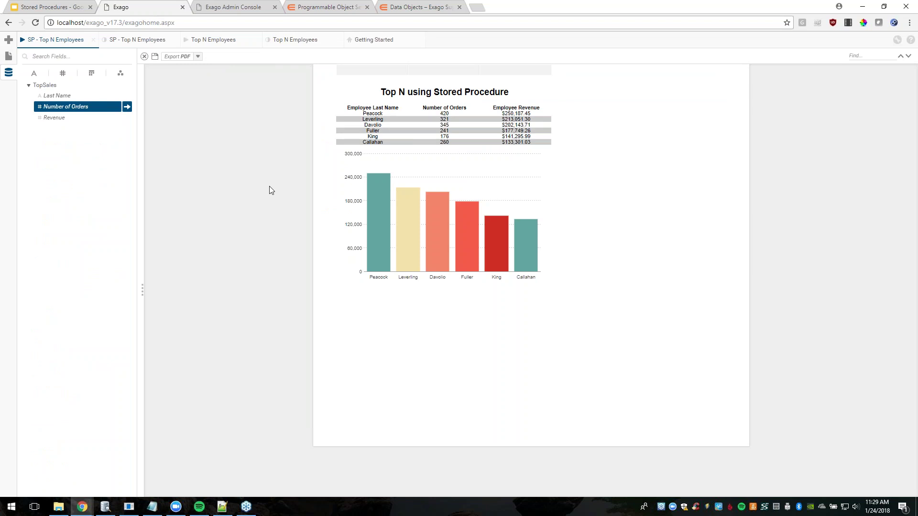
click(50, 9)
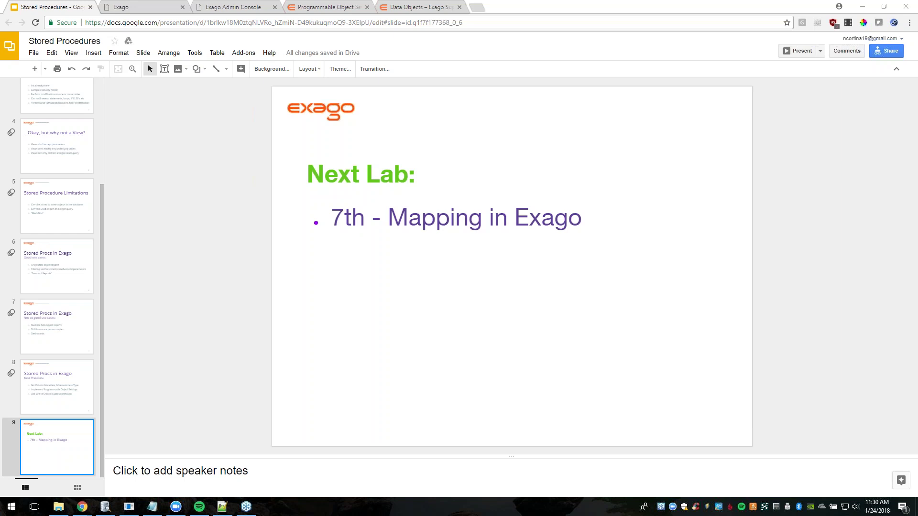
click(129, 10)
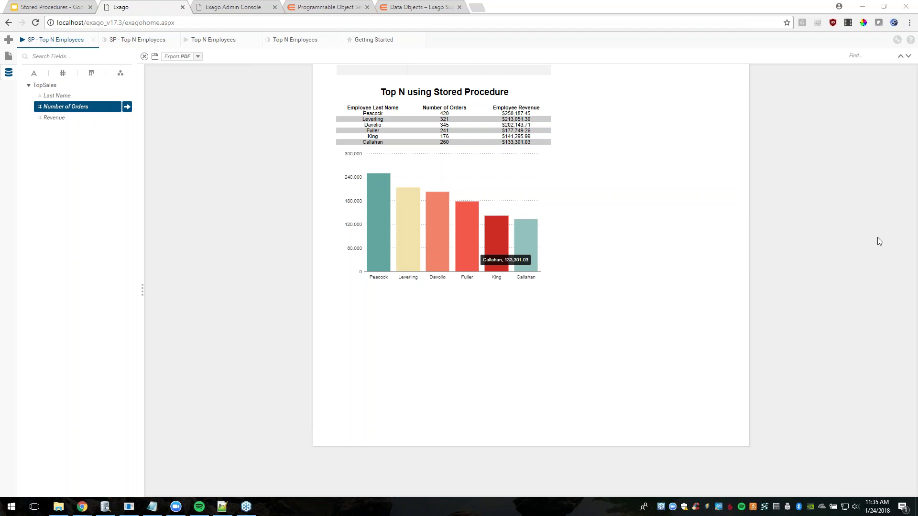
click(50, 6)
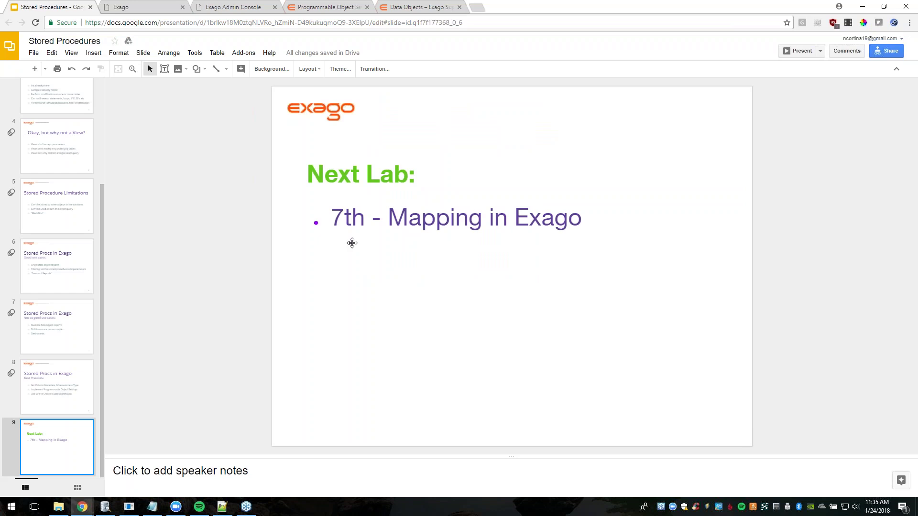